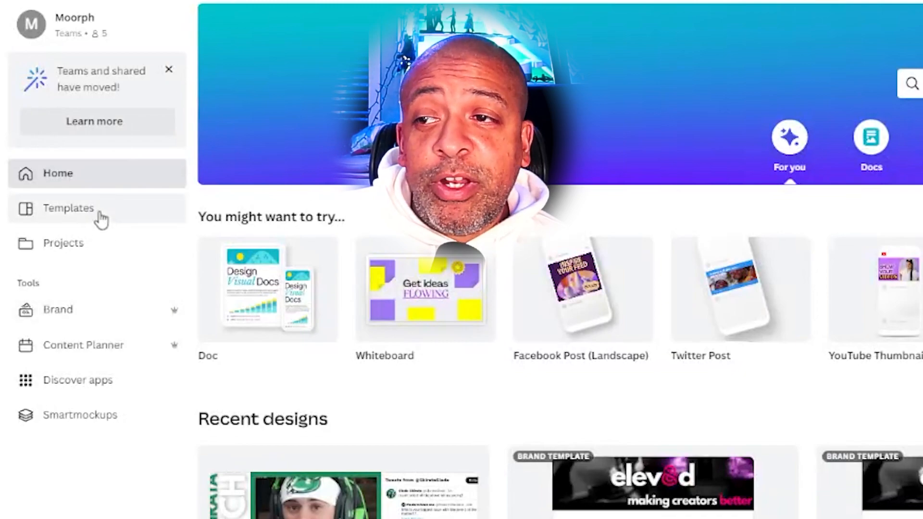
- Browse the template gallery and look through the pages of the Most Attractive Youtube Thumbnail design
{"action": "left_click", "coordinate": [69, 208]}
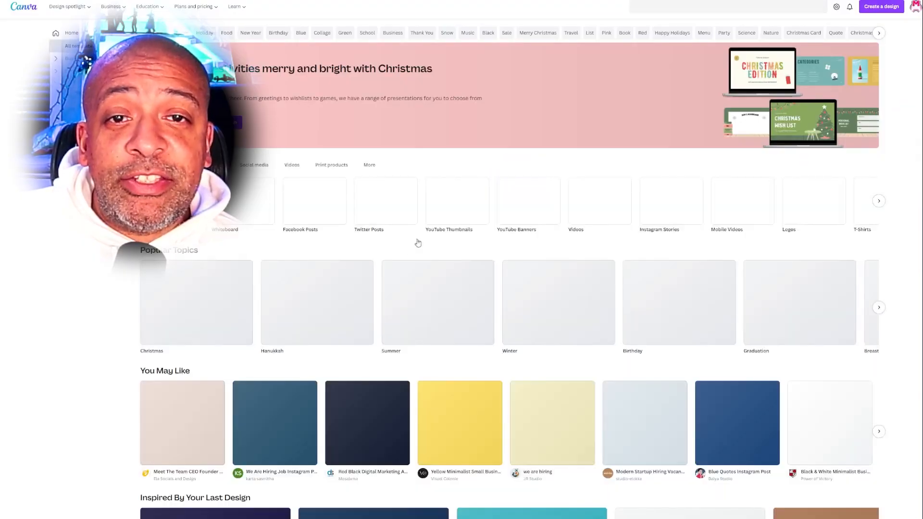
{"action": "scroll", "coordinate": [602, 272], "scroll_direction": "down", "scroll_amount": 2}
{"action": "scroll", "coordinate": [601, 273], "scroll_direction": "down", "scroll_amount": 2}
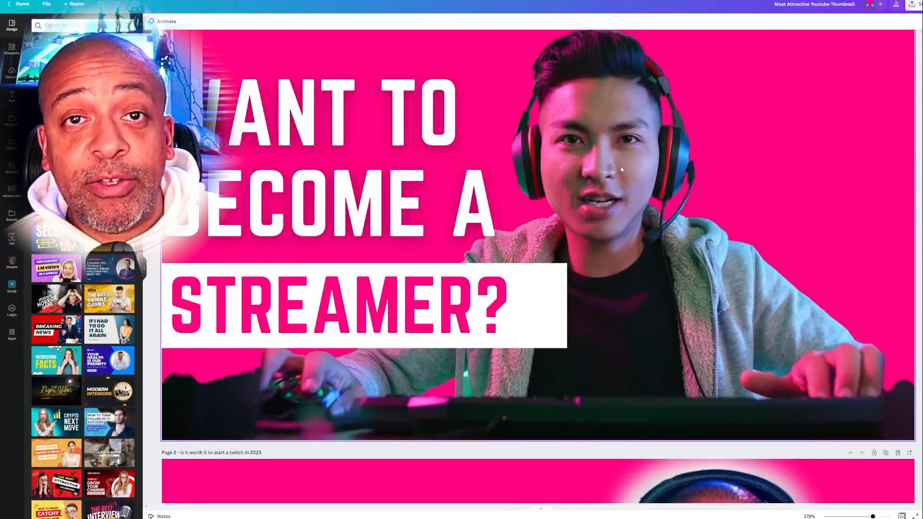
{"action": "scroll", "coordinate": [622, 169], "scroll_direction": "down", "scroll_amount": 15}
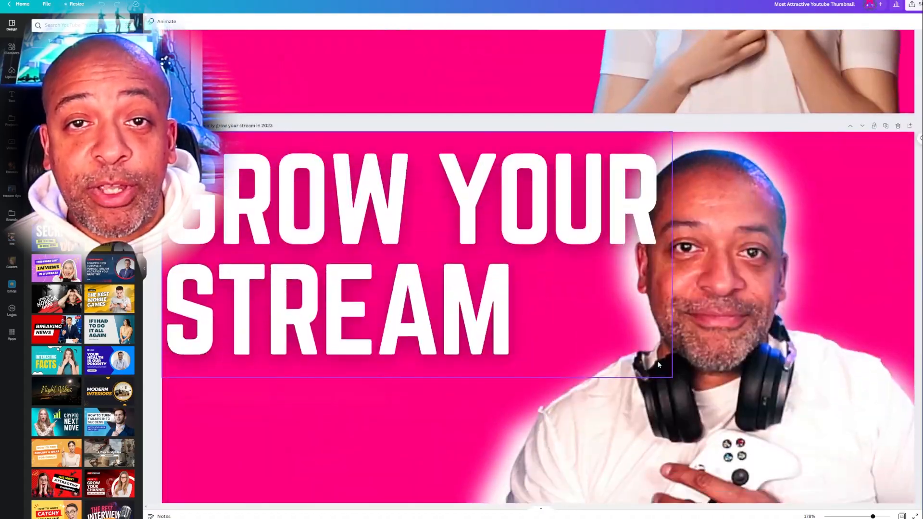
{"action": "scroll", "coordinate": [659, 366], "scroll_direction": "down", "scroll_amount": 10}
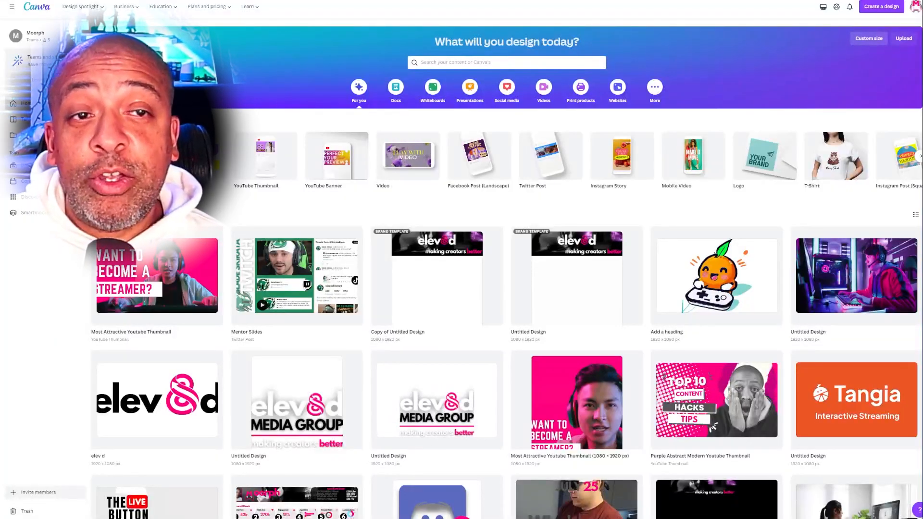
- Create a new custom-size design of 1920 × 1080 px
{"action": "left_click", "coordinate": [868, 39]}
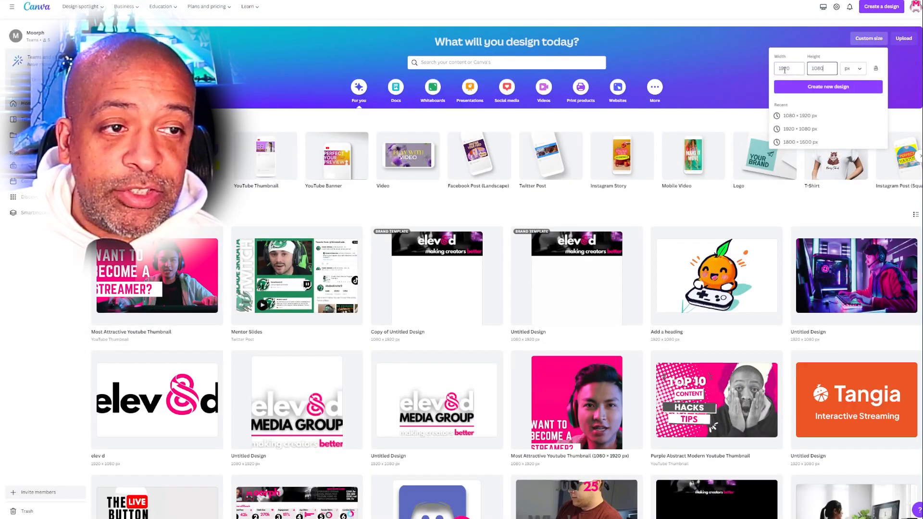
{"action": "left_click", "coordinate": [828, 87]}
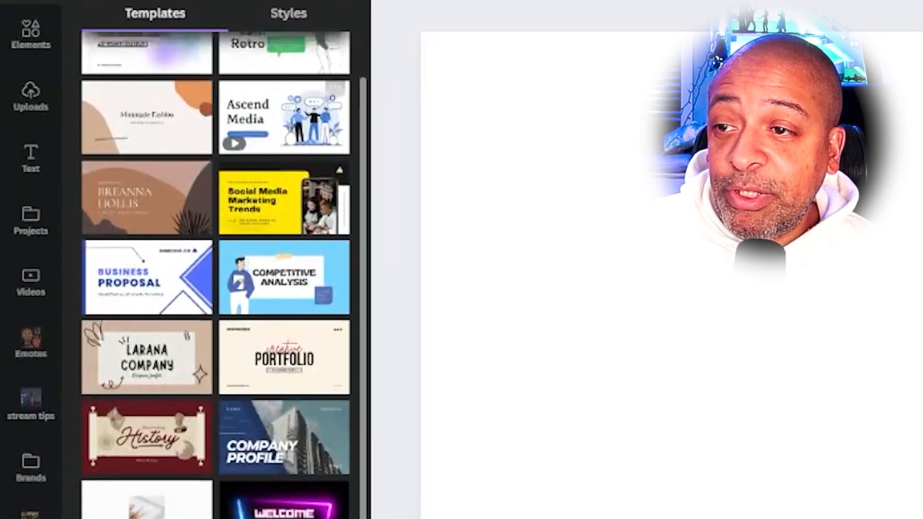
- Find the Black & Blue Gaming Futuristic Youtube Intro template and apply its WELCOME page to the blank design
{"action": "scroll", "coordinate": [83, 270], "scroll_direction": "down", "scroll_amount": 10}
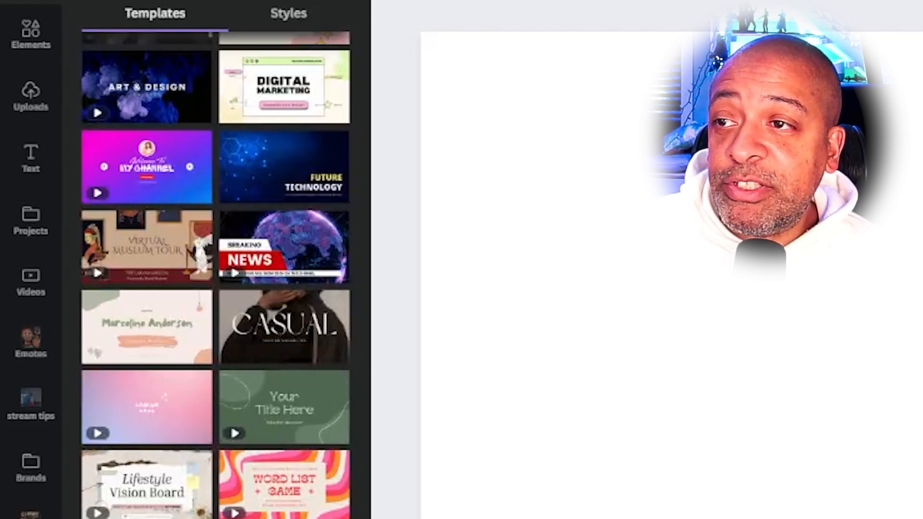
{"action": "left_click", "coordinate": [31, 30]}
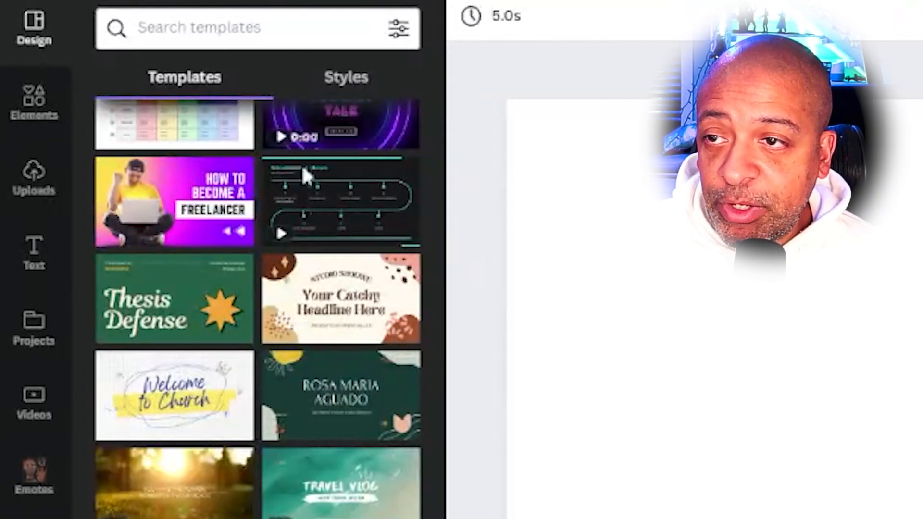
{"action": "scroll", "coordinate": [305, 175], "scroll_direction": "down", "scroll_amount": 8}
{"action": "scroll", "coordinate": [332, 467], "scroll_direction": "down", "scroll_amount": 10}
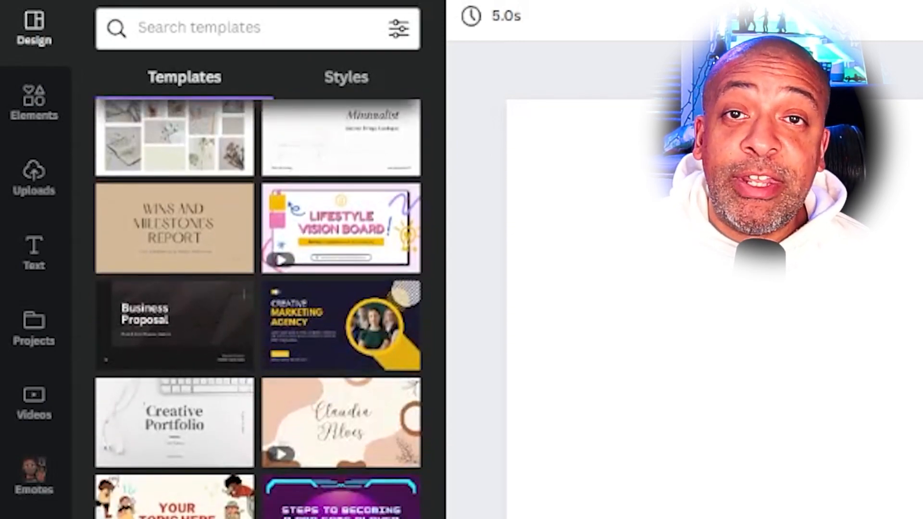
{"action": "scroll", "coordinate": [354, 450], "scroll_direction": "up", "scroll_amount": 8}
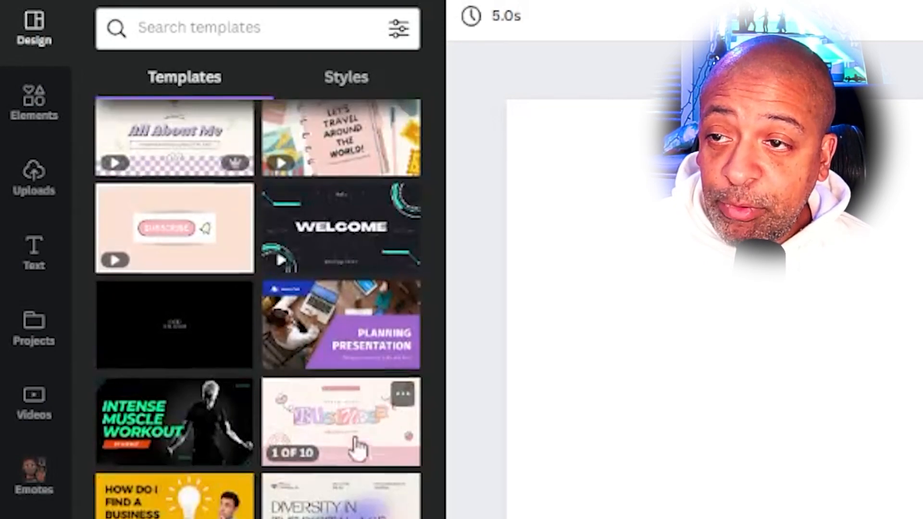
{"action": "left_click", "coordinate": [350, 493]}
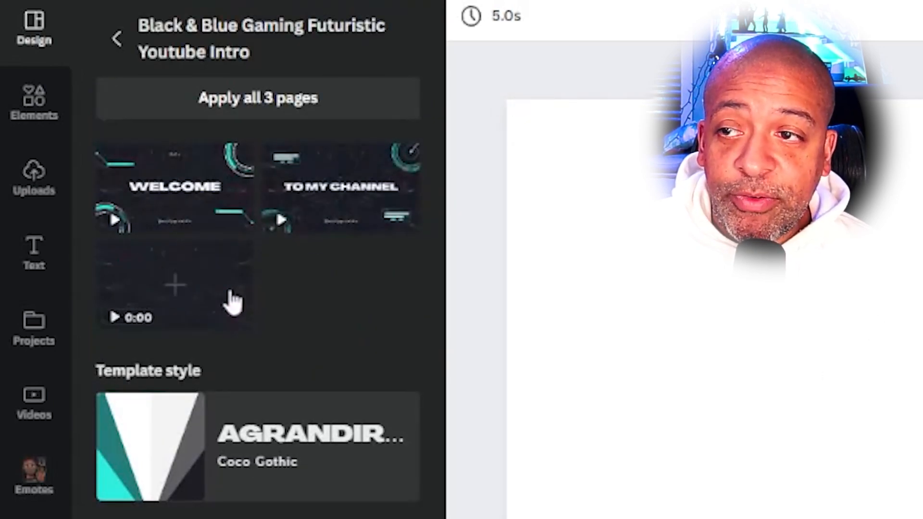
{"action": "left_click", "coordinate": [176, 192]}
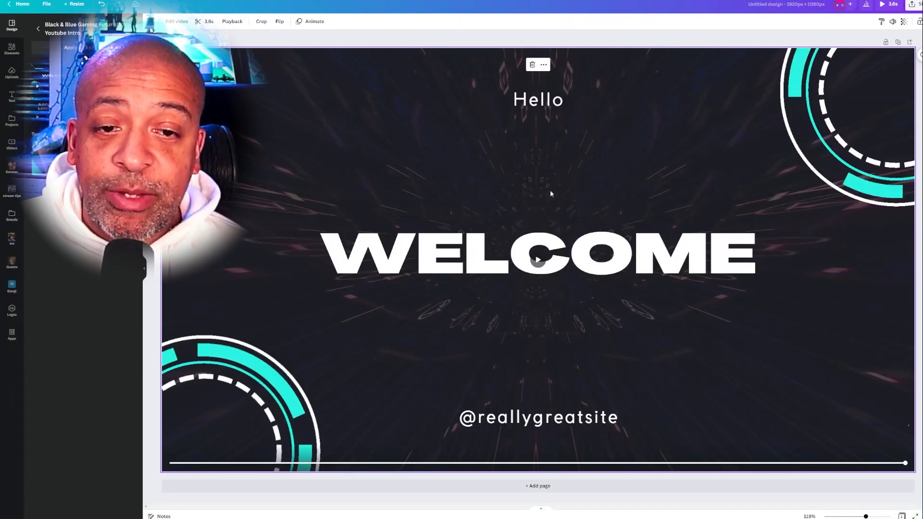
- Replace the WELCOME heading in the middle of the page with the text ELEV8D
{"action": "left_click", "coordinate": [543, 277]}
{"action": "left_click", "coordinate": [539, 417]}
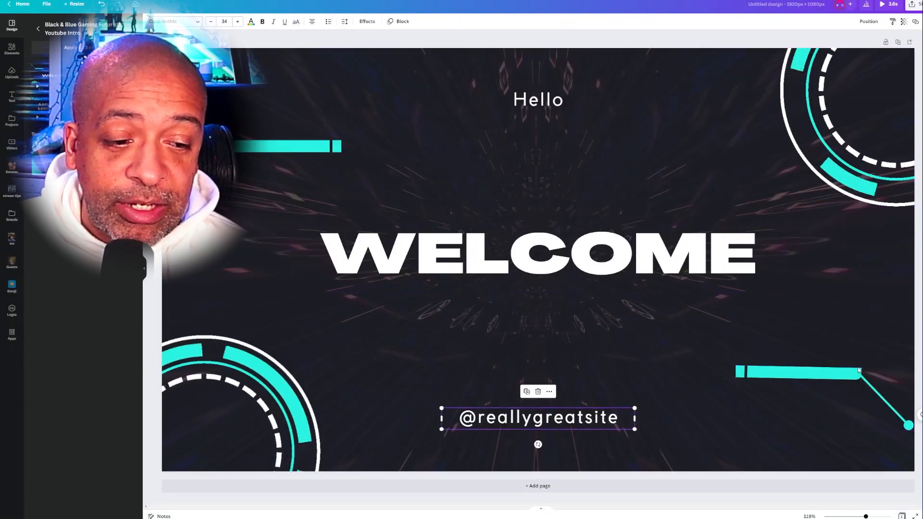
{"action": "double_click", "coordinate": [511, 260]}
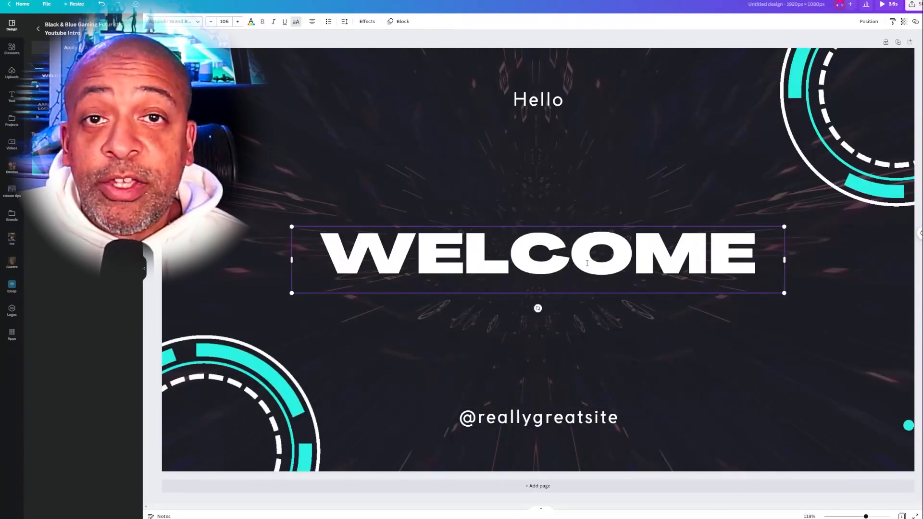
{"action": "key", "text": "ctrl+a"}
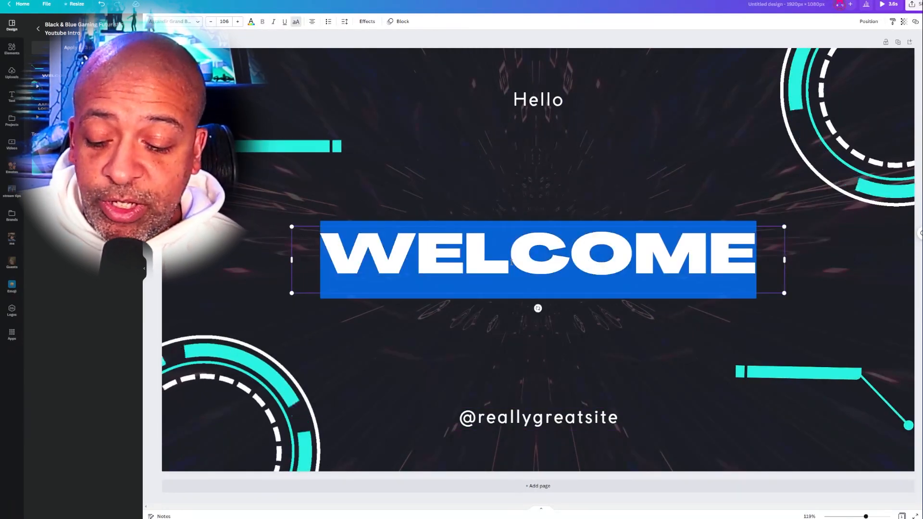
{"action": "type", "text": "3L"}
{"action": "key", "text": "BackSpace"}
{"action": "key", "text": "BackSpace"}
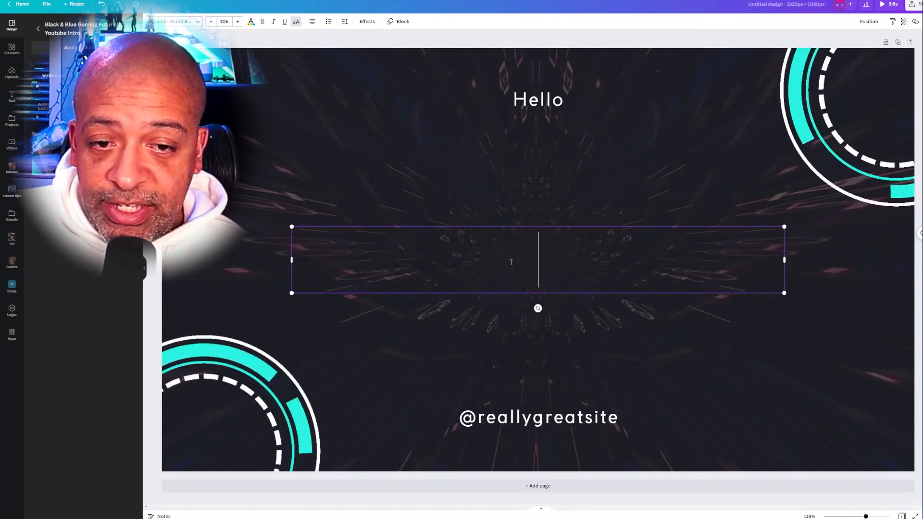
{"action": "type", "text": "EL;EV8D"}
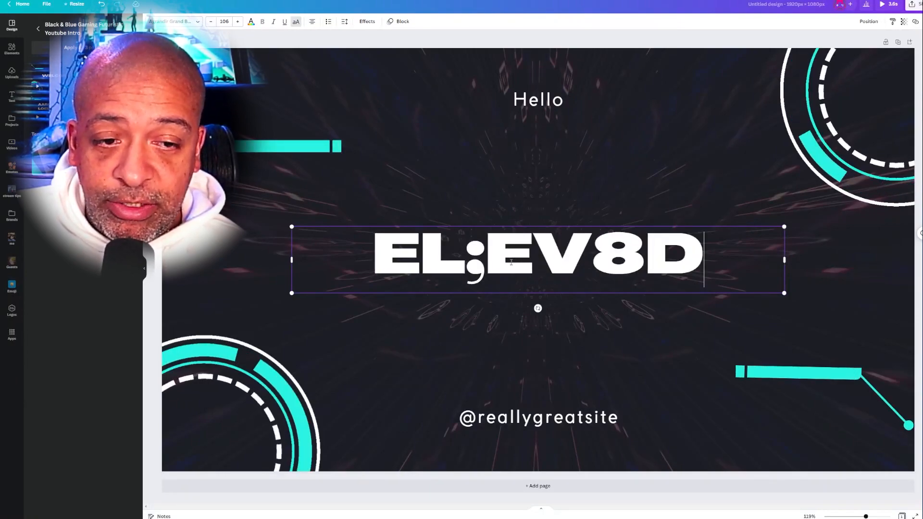
{"action": "key", "text": "Left"}
{"action": "key", "text": "Left"}
{"action": "key", "text": "Left"}
{"action": "key", "text": "BackSpace"}
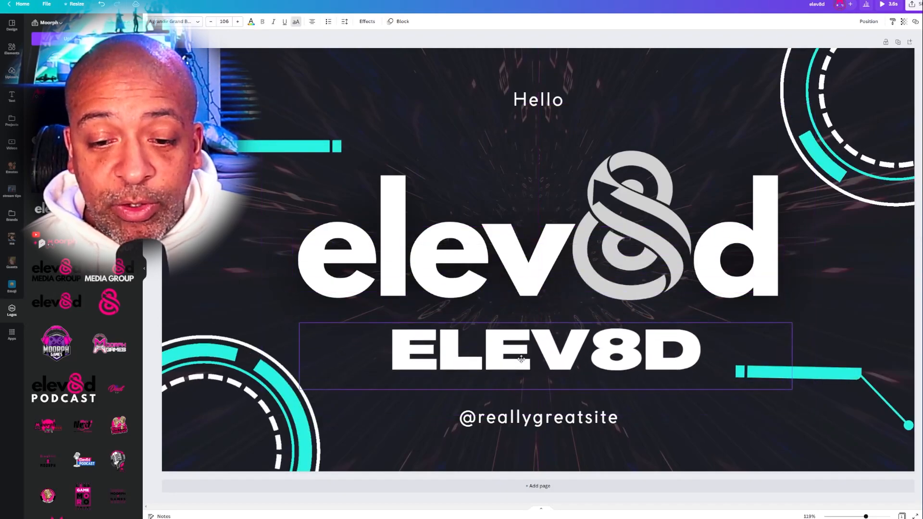
- Send the ELEV8D text one layer backward
{"action": "left_click", "coordinate": [531, 356]}
{"action": "left_click", "coordinate": [531, 356]}
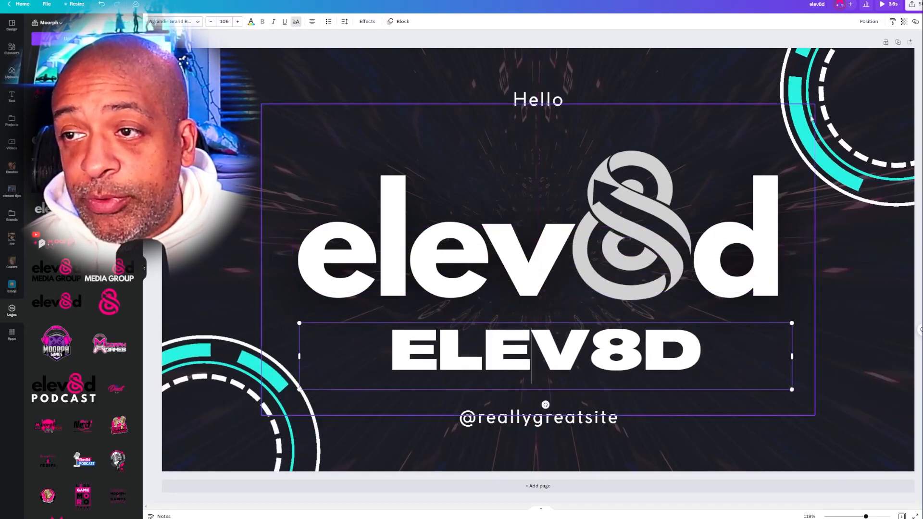
{"action": "left_click", "coordinate": [868, 22]}
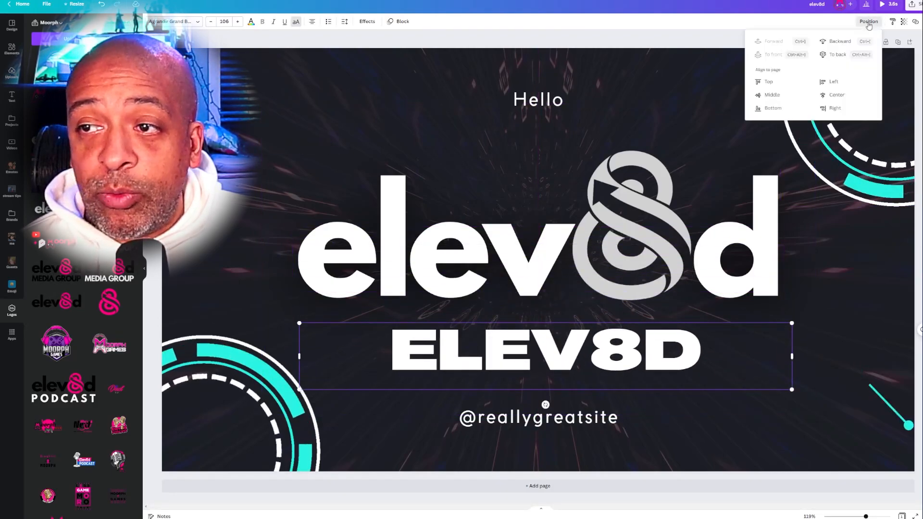
{"action": "left_click", "coordinate": [843, 43]}
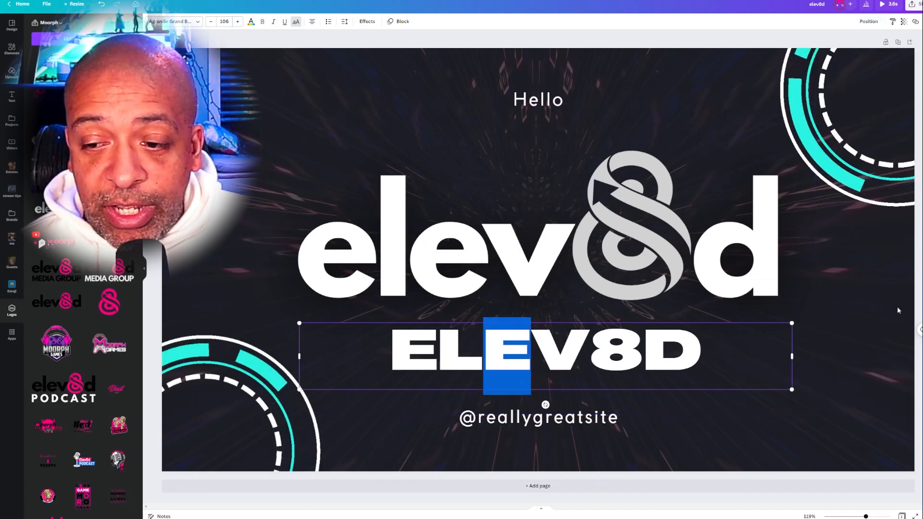
{"action": "left_click", "coordinate": [636, 347]}
{"action": "left_click_drag", "start_coordinate": [602, 351], "coordinate": [592, 453]}
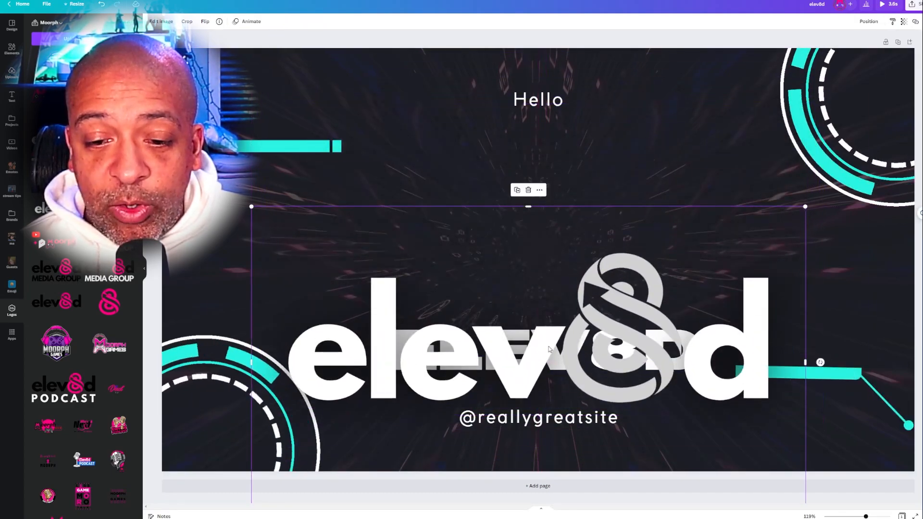
{"action": "left_click_drag", "start_coordinate": [553, 349], "coordinate": [572, 158]}
{"action": "left_click", "coordinate": [602, 364]}
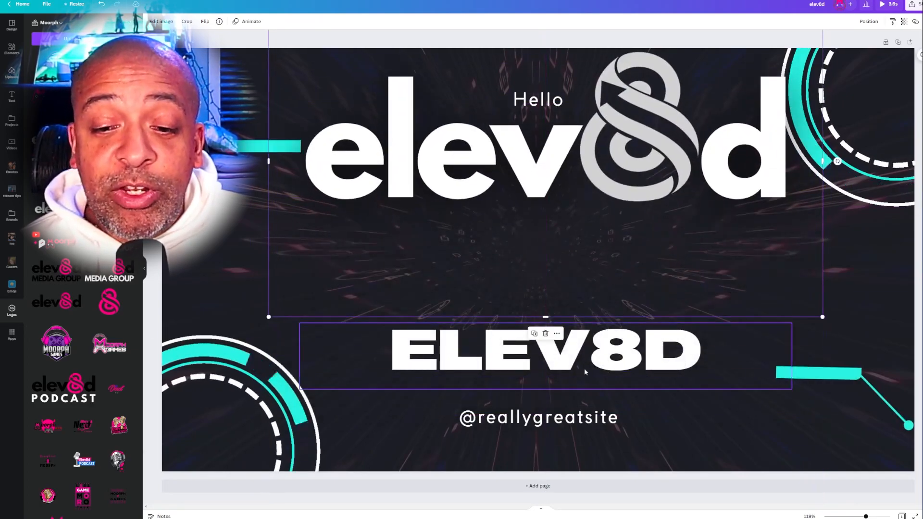
{"action": "left_click_drag", "start_coordinate": [602, 364], "coordinate": [602, 426]}
{"action": "left_click_drag", "start_coordinate": [639, 141], "coordinate": [621, 226]}
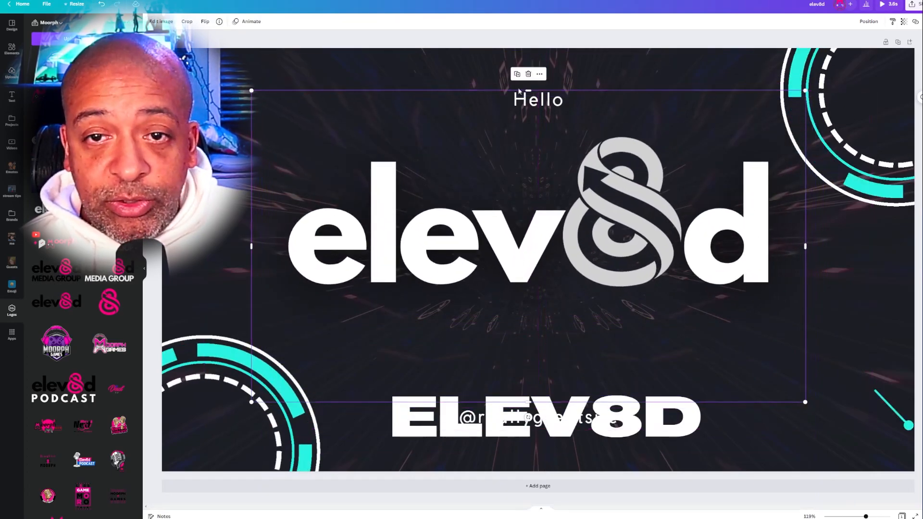
- Crop the empty margins on all sides of the elev8d logo and centre the logo on the page
{"action": "left_click_drag", "start_coordinate": [529, 91], "coordinate": [528, 137]}
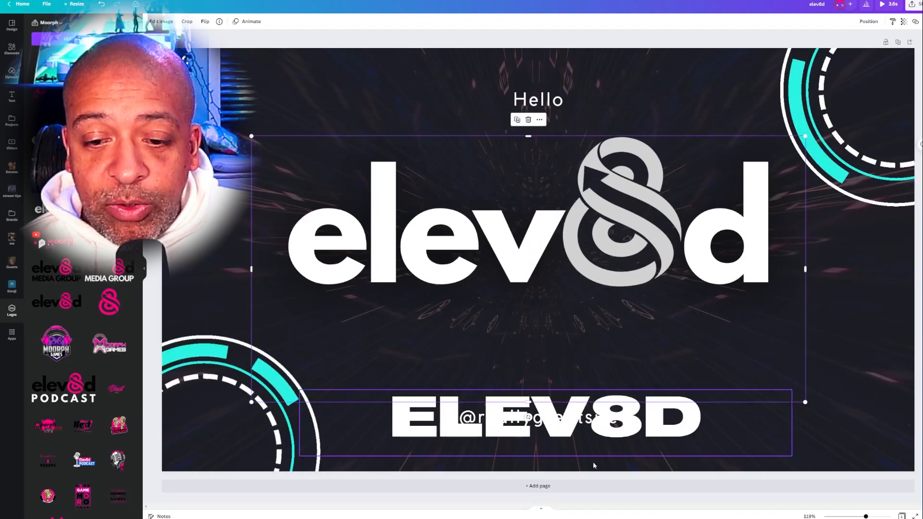
{"action": "left_click_drag", "start_coordinate": [529, 402], "coordinate": [528, 289]}
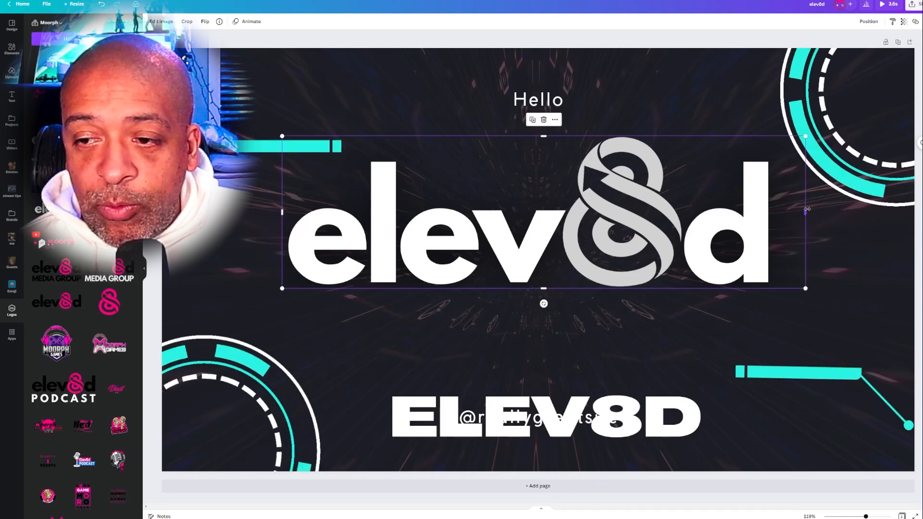
{"action": "left_click_drag", "start_coordinate": [789, 209], "coordinate": [777, 209]}
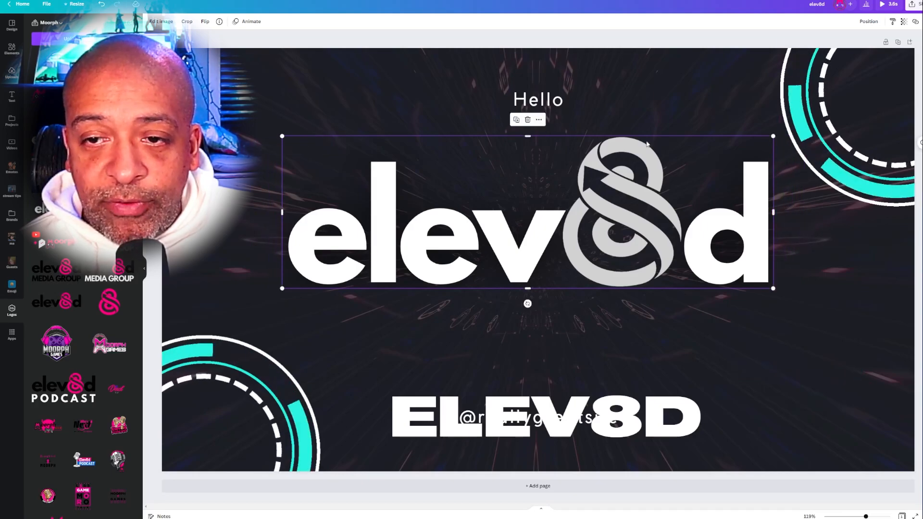
{"action": "left_click_drag", "start_coordinate": [593, 218], "coordinate": [604, 269]}
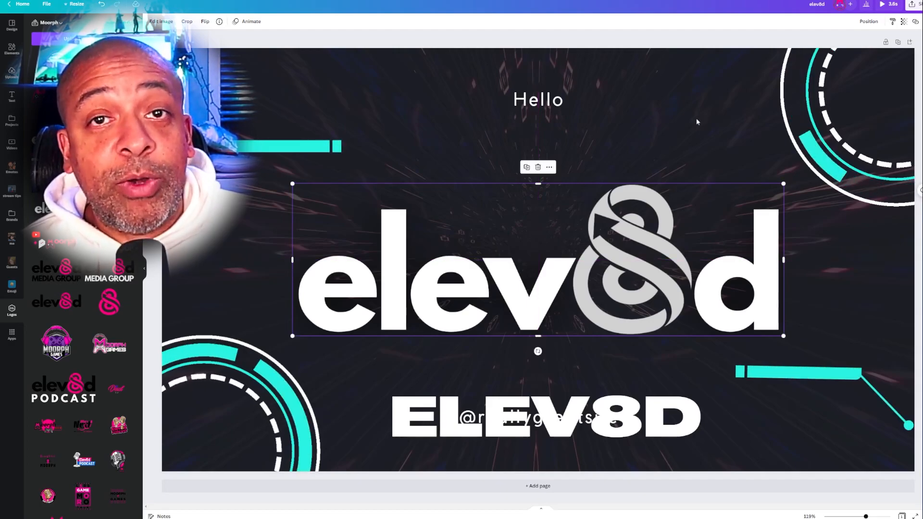
- Move the ELEV8D text above the logo and the Hello text toward the page's upper-left corner
{"action": "left_click", "coordinate": [697, 130]}
{"action": "left_click_drag", "start_coordinate": [679, 426], "coordinate": [670, 147]}
{"action": "left_click_drag", "start_coordinate": [573, 101], "coordinate": [294, 77]}
{"action": "left_click_drag", "start_coordinate": [679, 148], "coordinate": [670, 125]}
- Replace the ELEV8D text with WELCOME TO on two lines and move it up to sit above the logo
{"action": "double_click", "coordinate": [660, 124]}
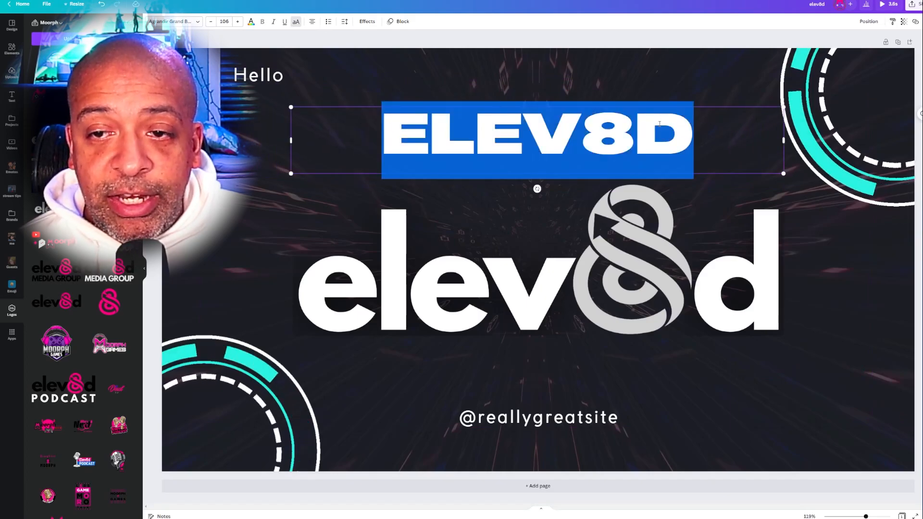
{"action": "type", "text": "WELCOME"}
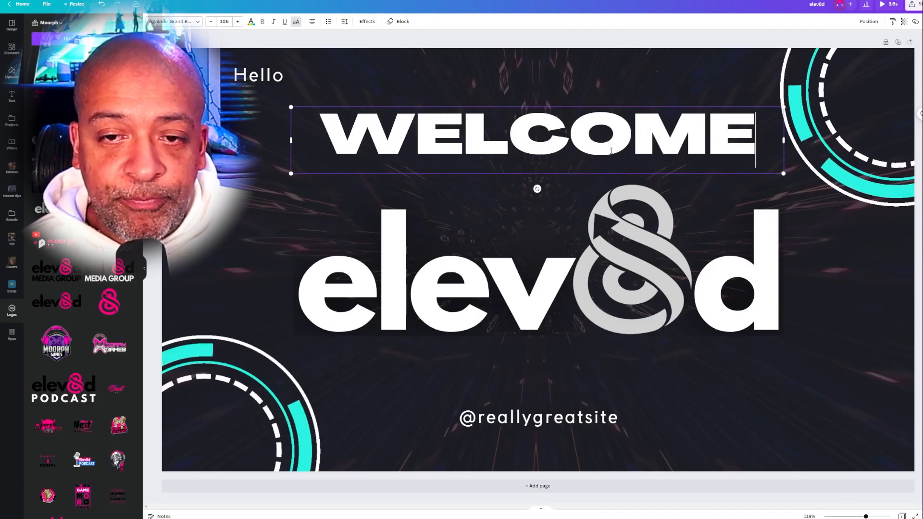
{"action": "key", "text": "Return"}
{"action": "type", "text": "TO"}
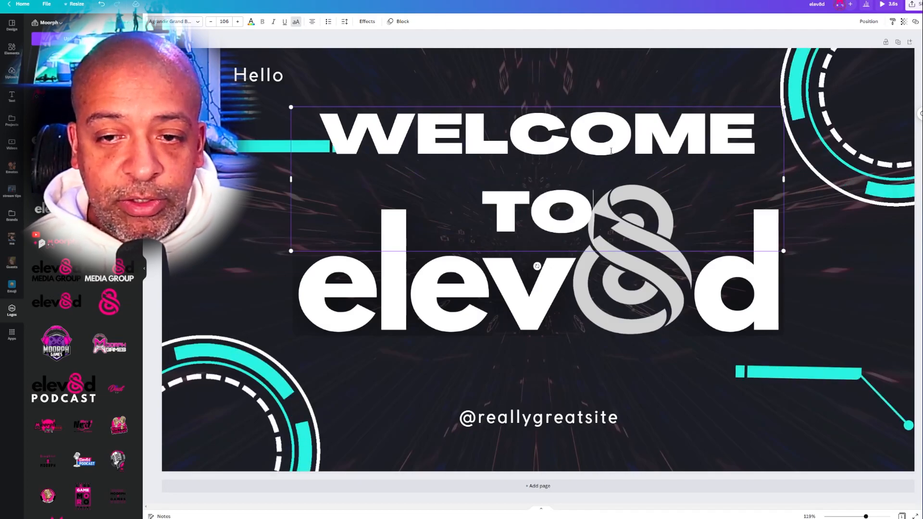
{"action": "left_click", "coordinate": [694, 389]}
{"action": "left_click_drag", "start_coordinate": [642, 133], "coordinate": [642, 81]}
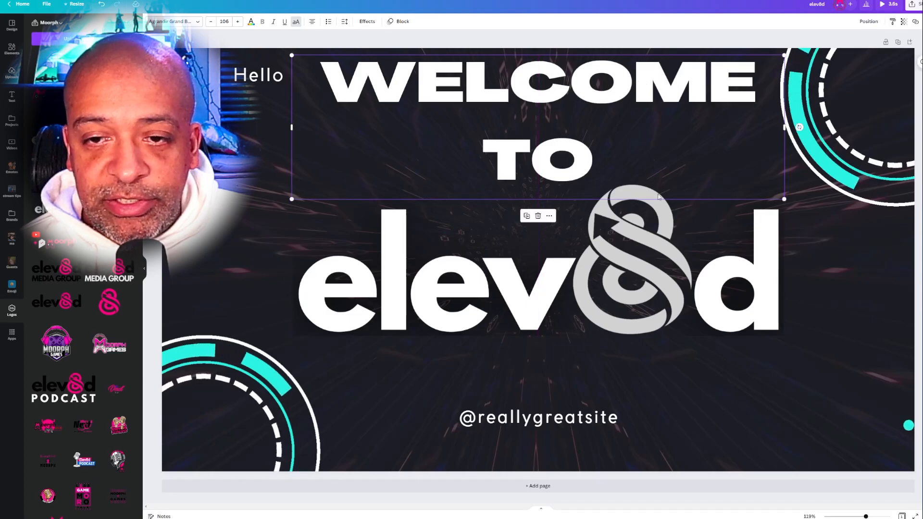
{"action": "left_click", "coordinate": [723, 386]}
{"action": "left_click", "coordinate": [510, 425]}
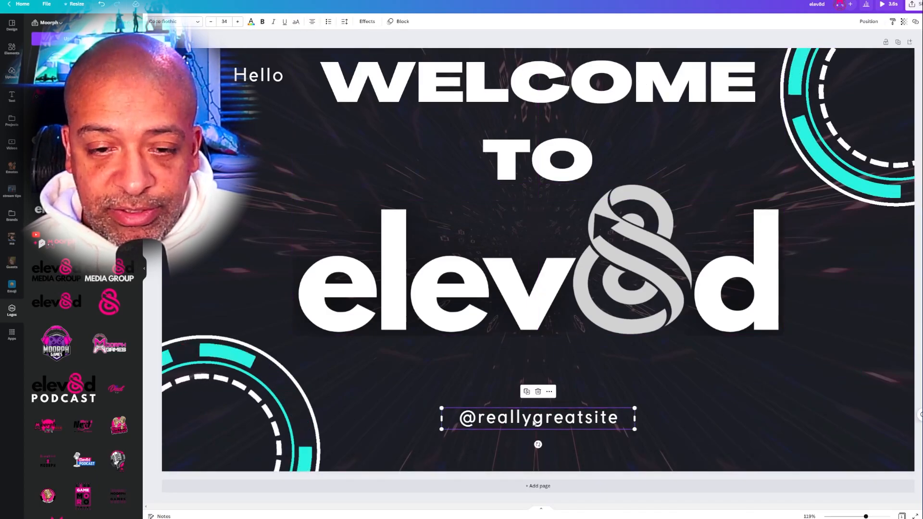
{"action": "key", "text": "Delete"}
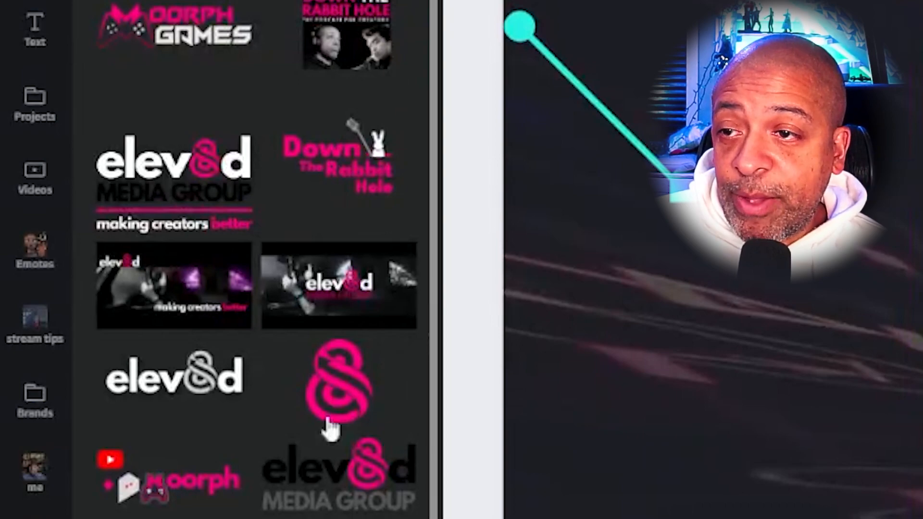
- Add the pink 8 logo mark to the page and crop the empty margins on both of its sides
{"action": "left_click", "coordinate": [342, 393]}
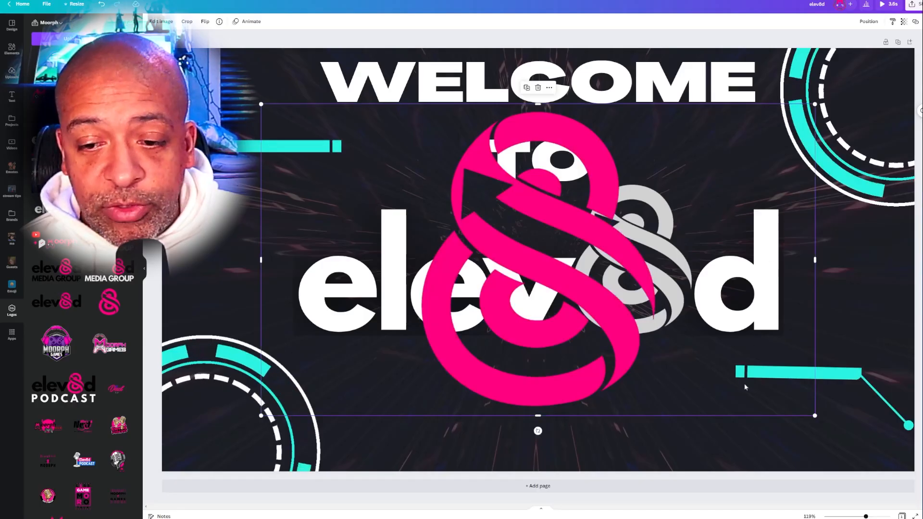
{"action": "left_click_drag", "start_coordinate": [816, 261], "coordinate": [683, 269]}
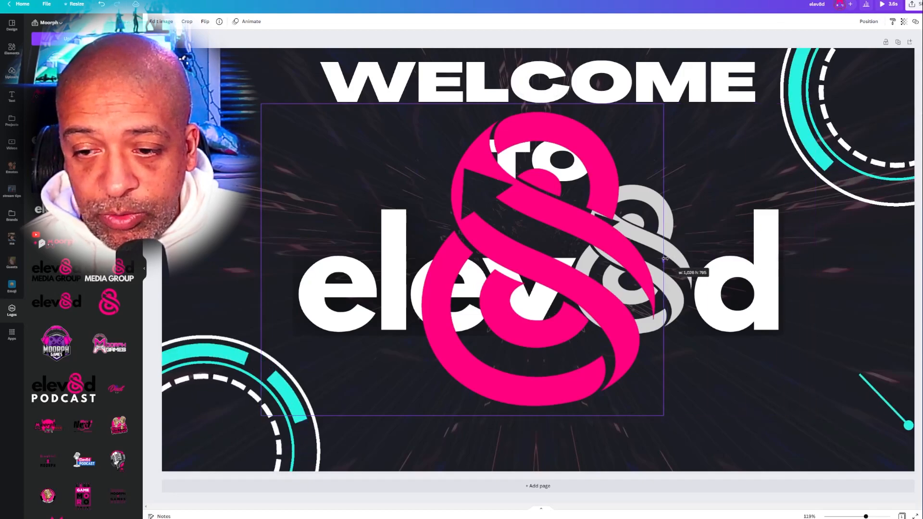
{"action": "left_click_drag", "start_coordinate": [262, 260], "coordinate": [416, 261]}
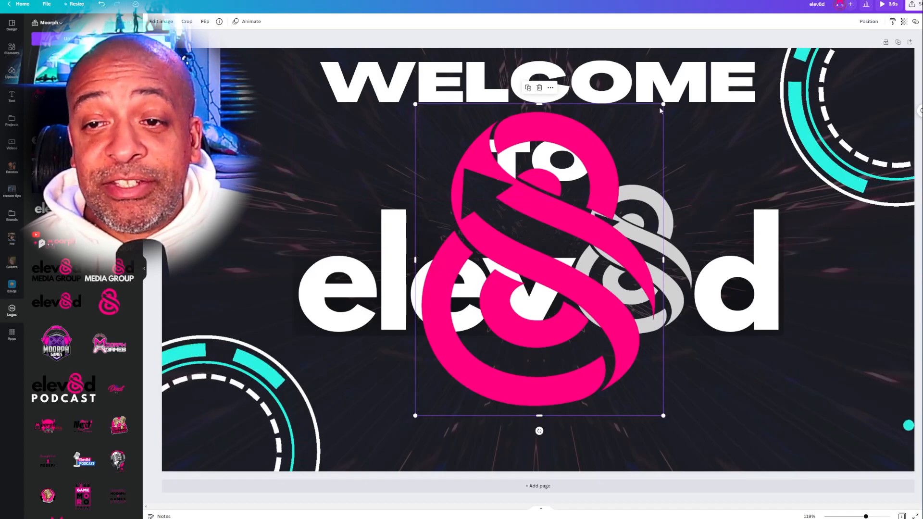
- Scale down the pink 8 mark and fit it exactly over the grey 8 in the elev8d logo
{"action": "left_click_drag", "start_coordinate": [664, 102], "coordinate": [538, 262]}
{"action": "left_click_drag", "start_coordinate": [510, 343], "coordinate": [636, 290]}
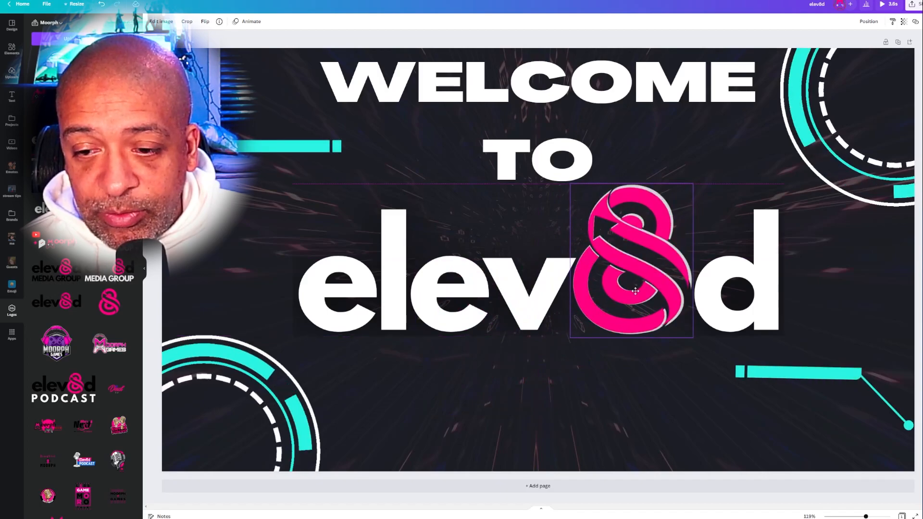
{"action": "left_click_drag", "start_coordinate": [693, 184], "coordinate": [697, 182]}
- Try progressively darker greys on the WELCOME TO text, ending with dark grey
{"action": "left_click", "coordinate": [538, 162]}
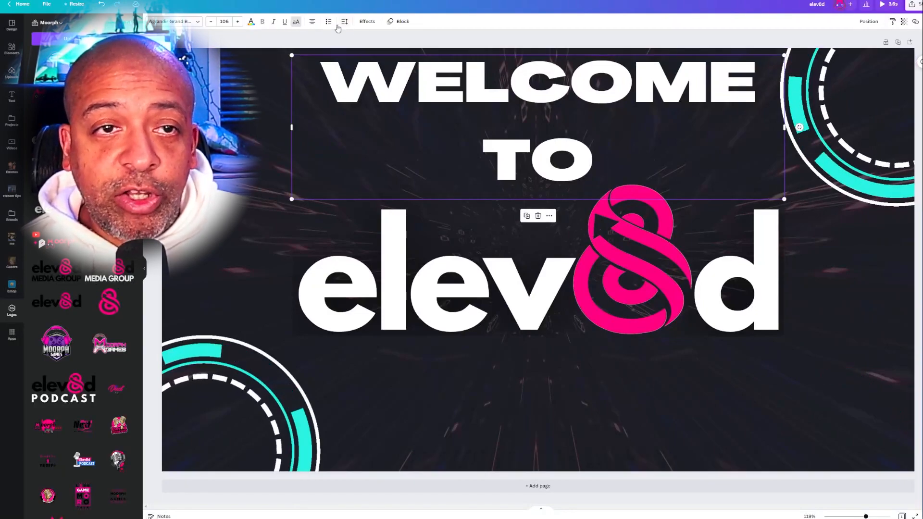
{"action": "left_click", "coordinate": [251, 21]}
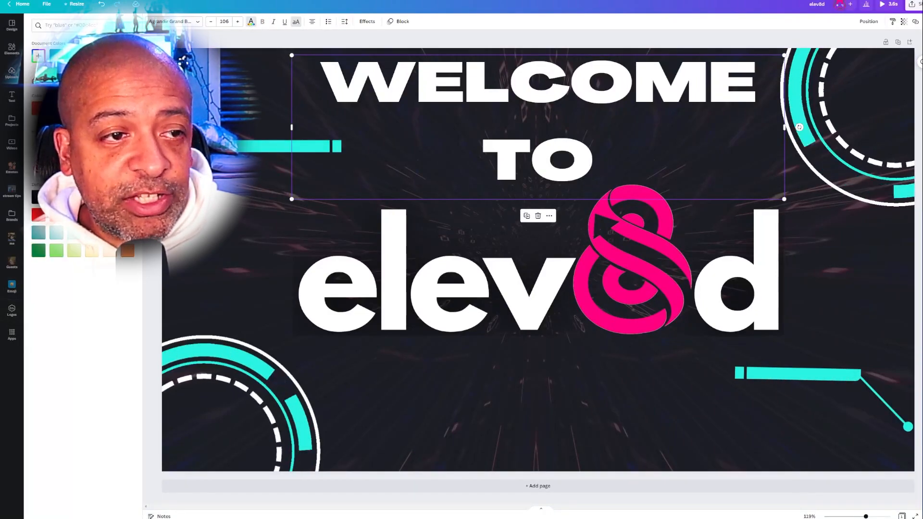
{"action": "left_click", "coordinate": [109, 197]}
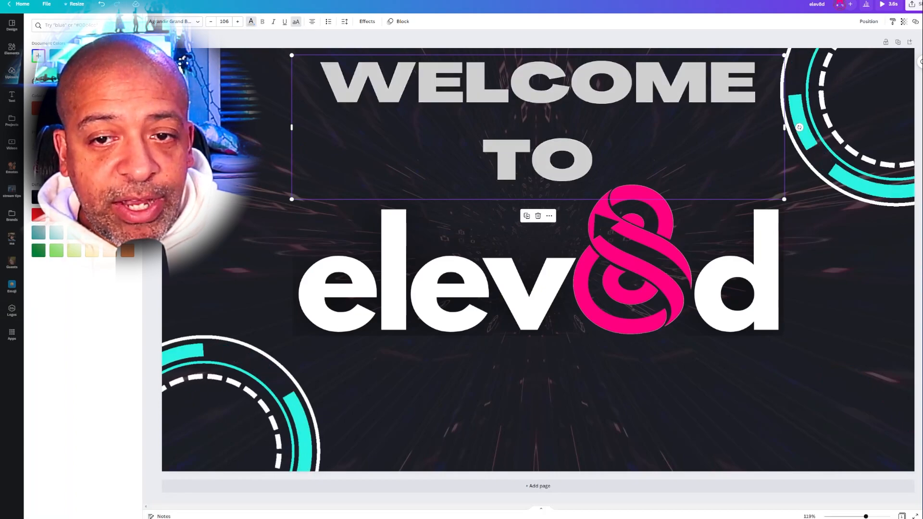
{"action": "left_click", "coordinate": [74, 197]}
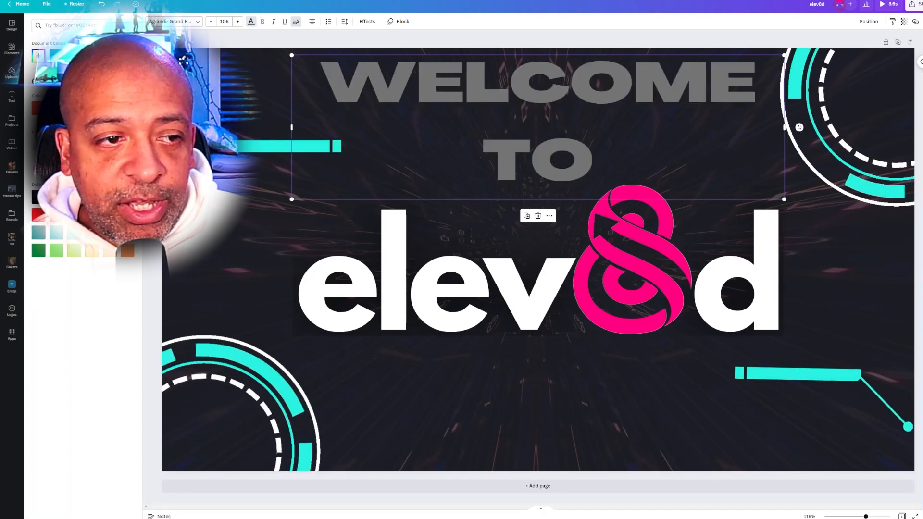
{"action": "left_click", "coordinate": [56, 197]}
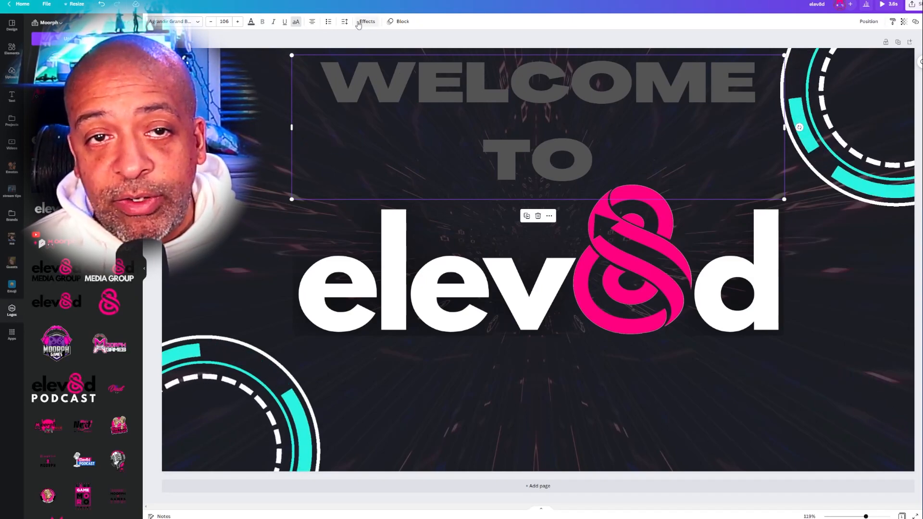
{"action": "left_click", "coordinate": [190, 21]}
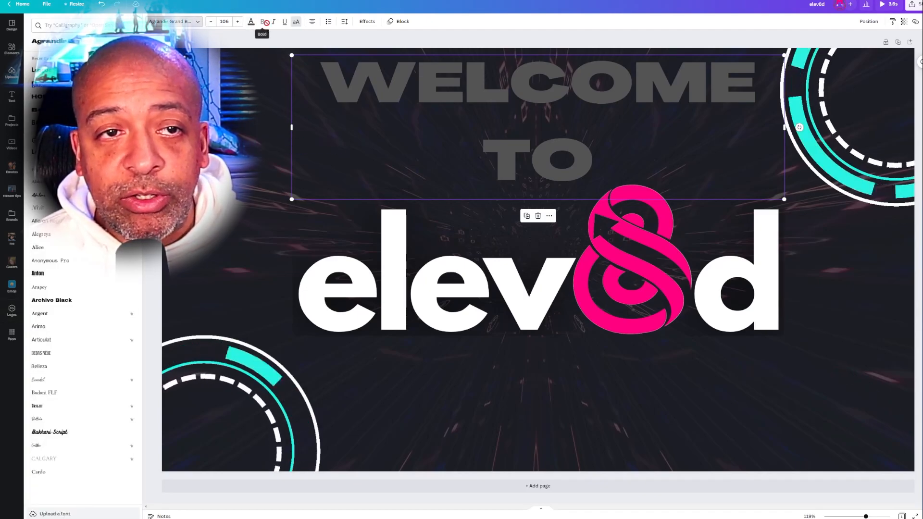
{"action": "left_click", "coordinate": [344, 23]}
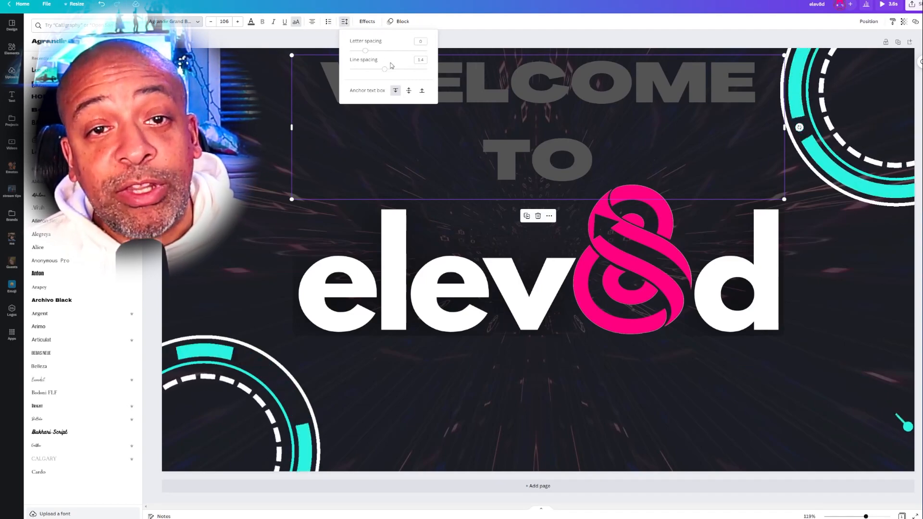
{"action": "left_click", "coordinate": [484, 17]}
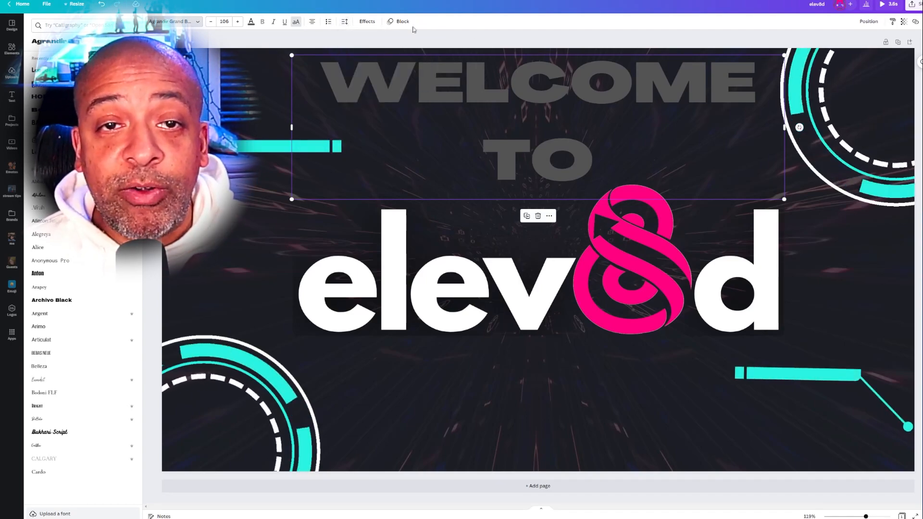
- Try the Shadow, Lift, Hollow, Splice, Echo, Glitch and Neon effects on the WELCOME TO text
{"action": "left_click", "coordinate": [368, 22]}
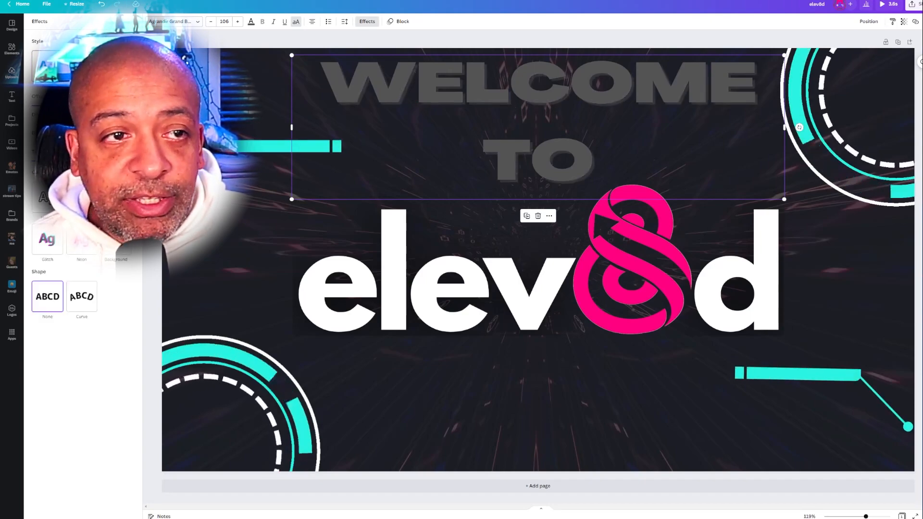
{"action": "left_click", "coordinate": [115, 67]}
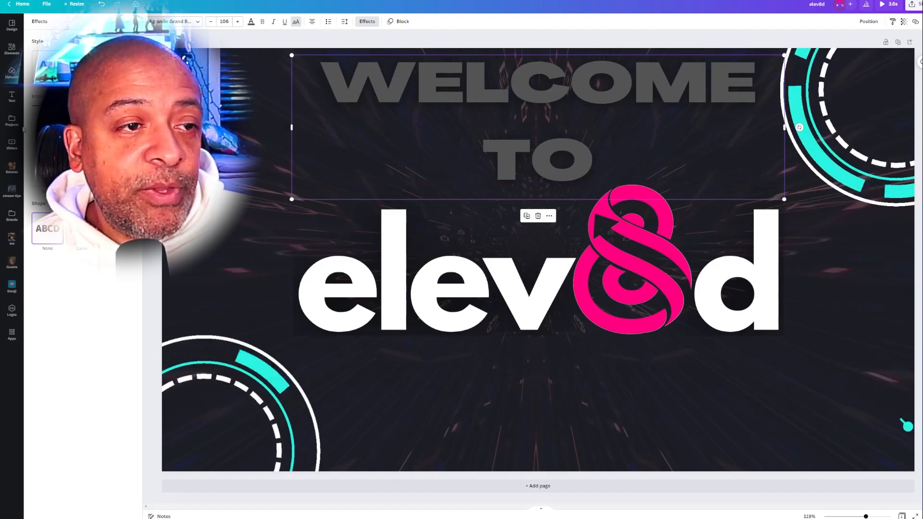
{"action": "left_click", "coordinate": [47, 130]}
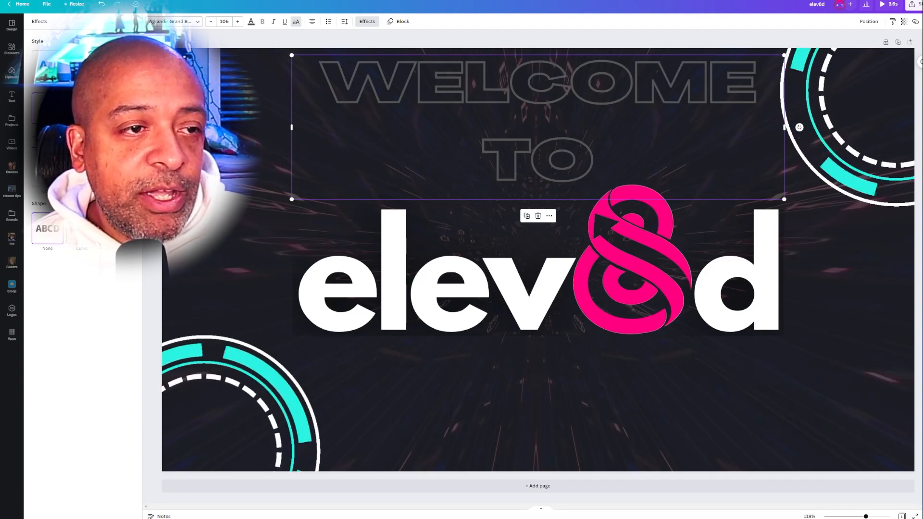
{"action": "left_click", "coordinate": [82, 108]}
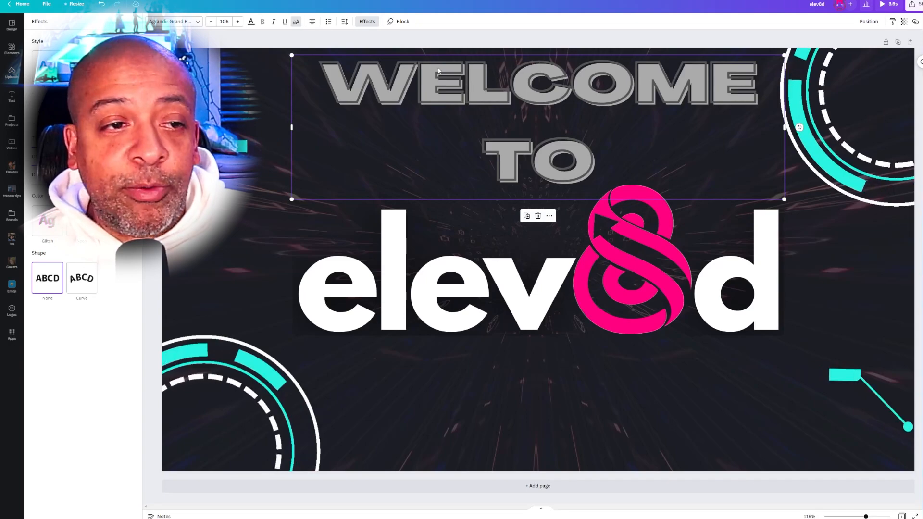
{"action": "left_click", "coordinate": [127, 196]}
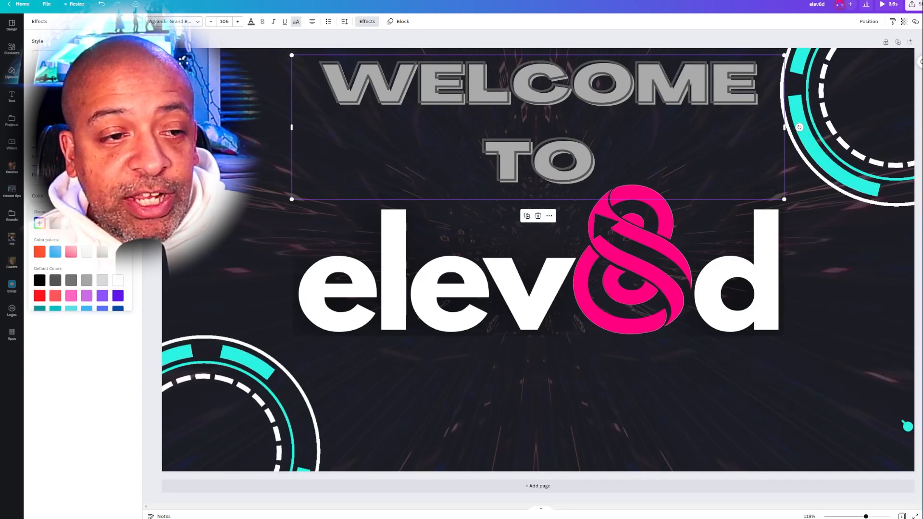
{"action": "left_click", "coordinate": [72, 252]}
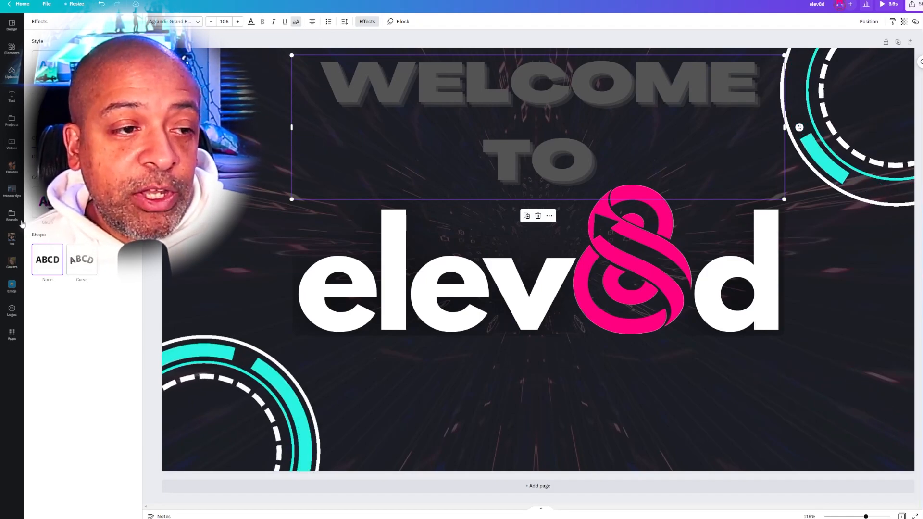
{"action": "left_click", "coordinate": [47, 203]}
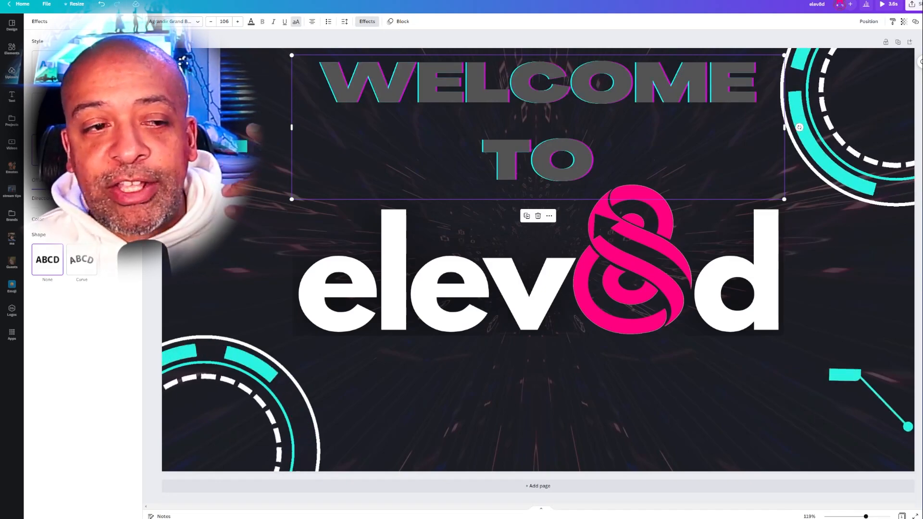
{"action": "left_click", "coordinate": [82, 150]}
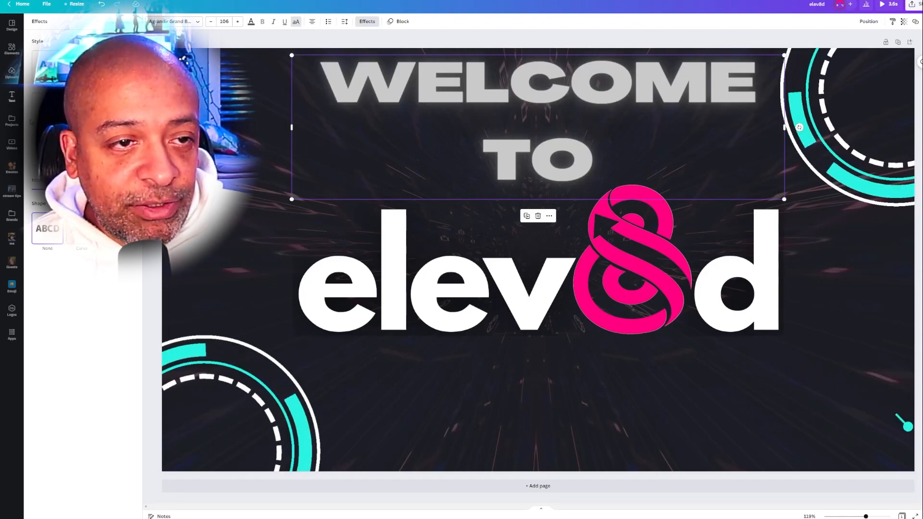
- Set the WELCOME TO text colour to the bright pink of the elev8d branding
{"action": "left_click", "coordinate": [12, 311]}
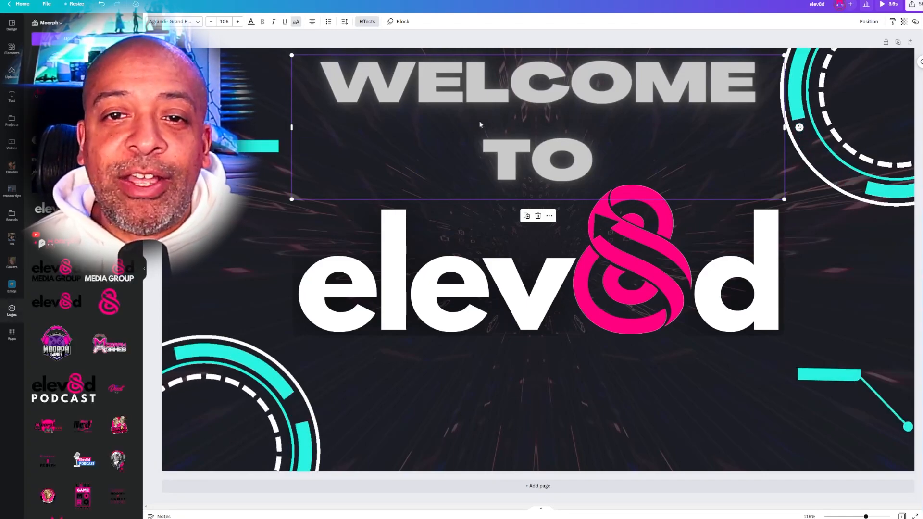
{"action": "left_click", "coordinate": [250, 21]}
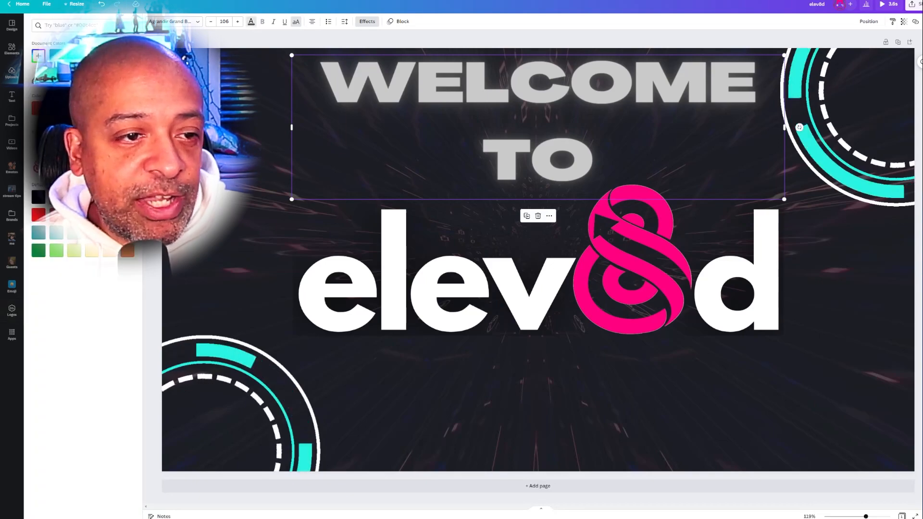
{"action": "left_click", "coordinate": [39, 108]}
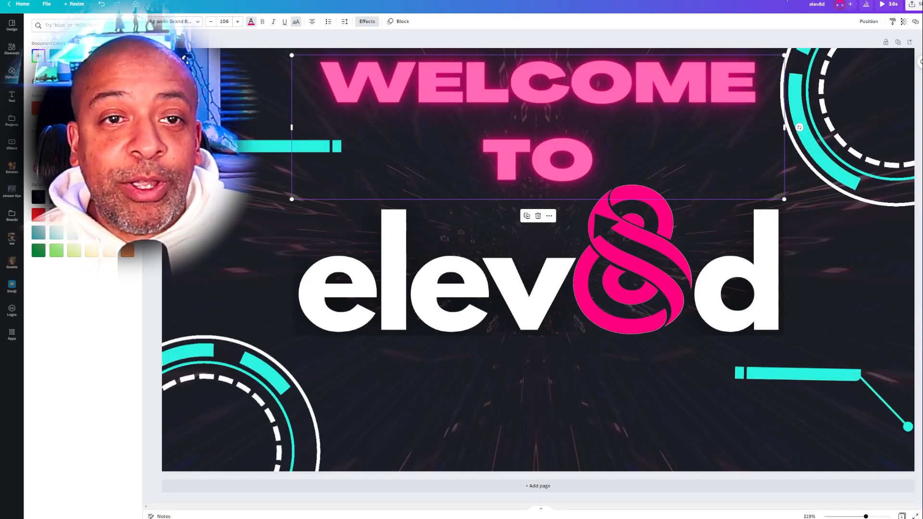
- Apply the Background effect to the WELCOME TO text and set the background colour to white
{"action": "left_click", "coordinate": [367, 21]}
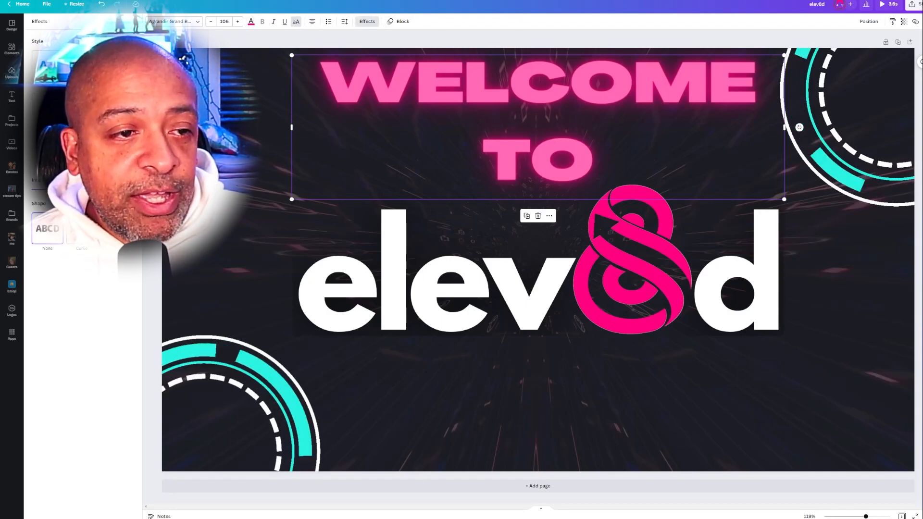
{"action": "left_click", "coordinate": [117, 151]}
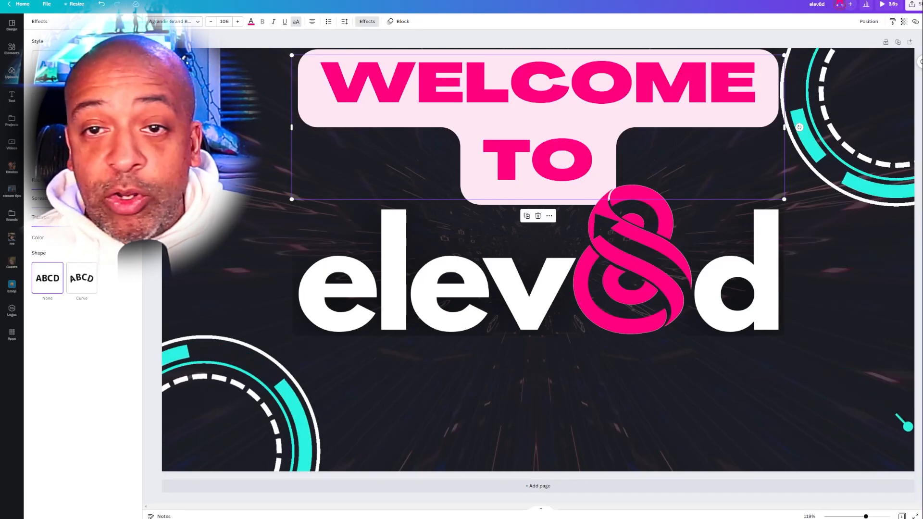
{"action": "left_click", "coordinate": [128, 237]}
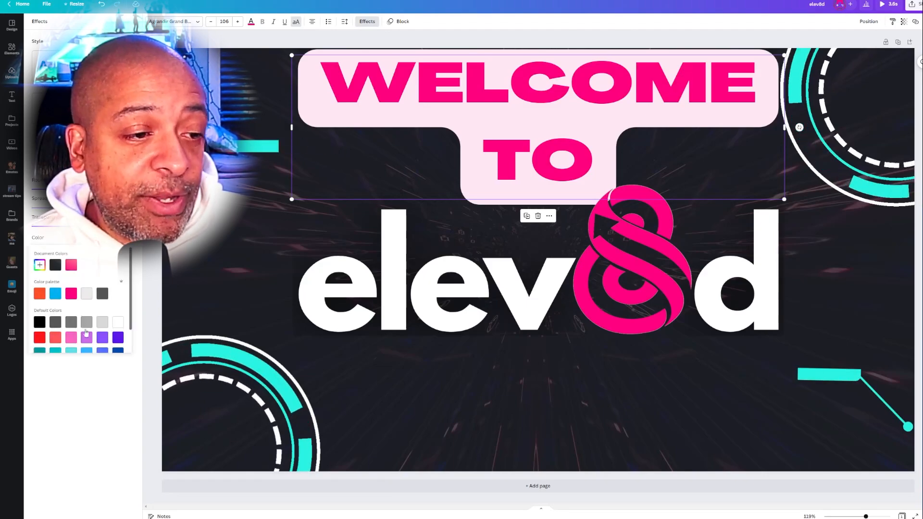
{"action": "left_click", "coordinate": [117, 322]}
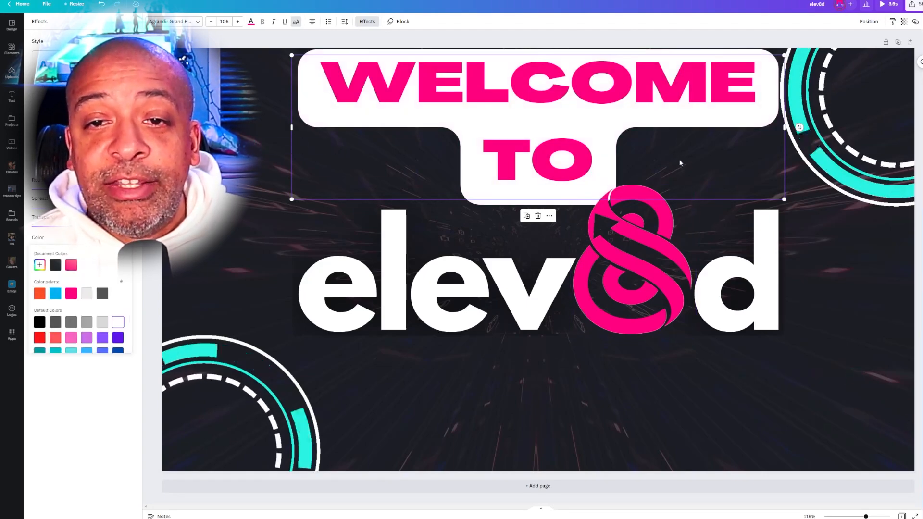
- Try adding THE after WELCOME TO and remove the added word
{"action": "left_click", "coordinate": [588, 143]}
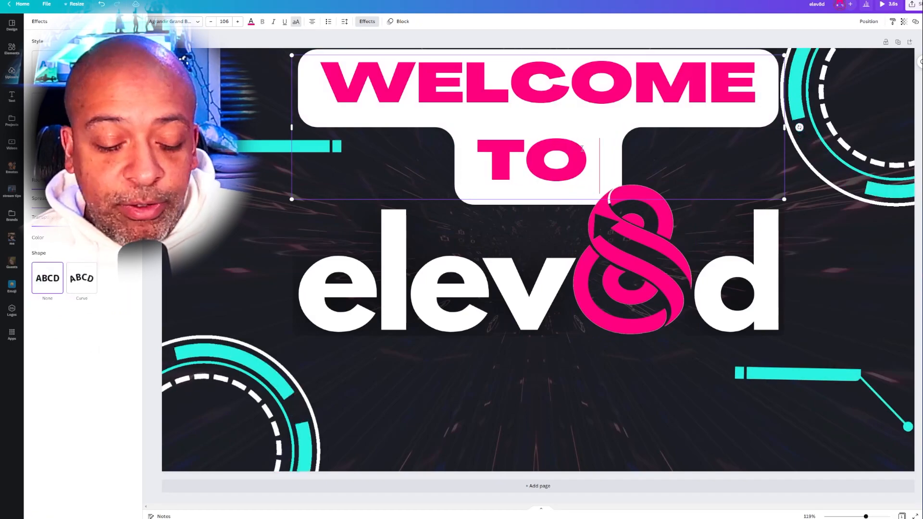
{"action": "type", "text": "THE"}
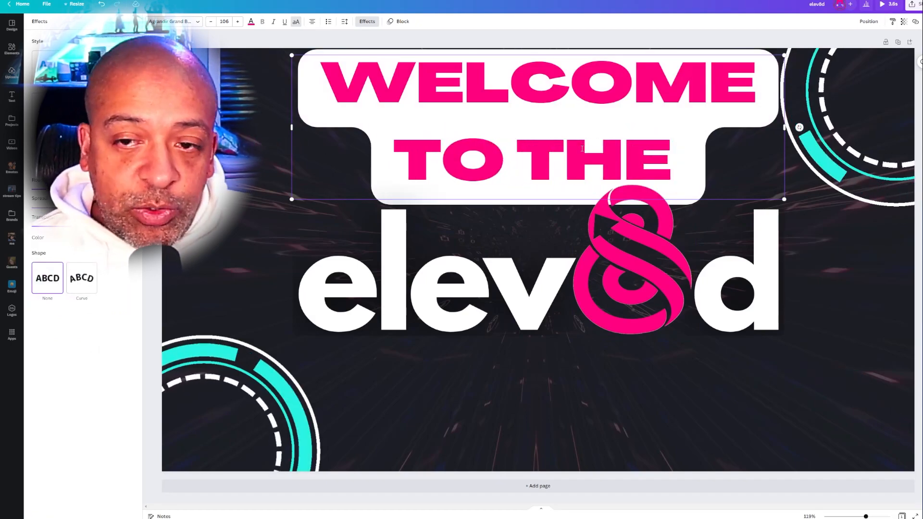
{"action": "key", "text": "BackSpace"}
{"action": "key", "text": "BackSpace"}
{"action": "key", "text": "BackSpace"}
{"action": "key", "text": "BackSpace"}
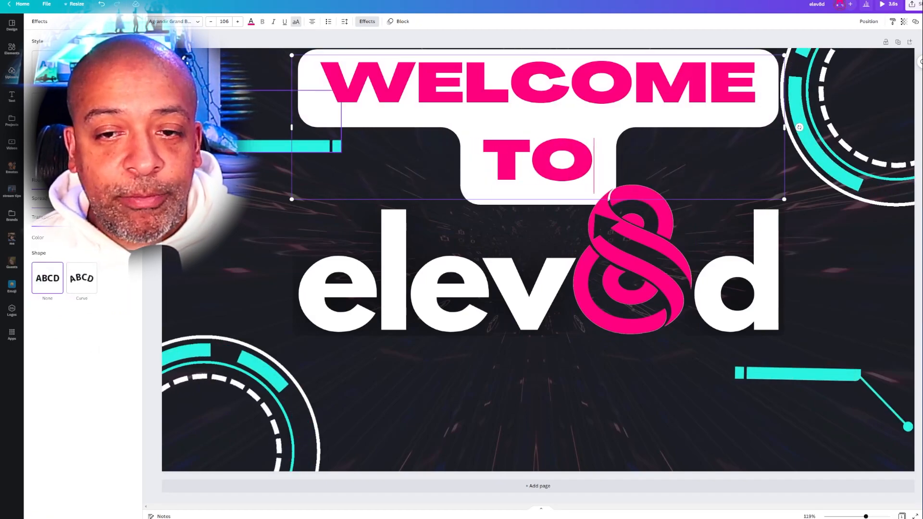
- Apply the Splice effect to the WELCOME TO text with a white fill colour inside the pink outline
{"action": "left_click", "coordinate": [47, 108]}
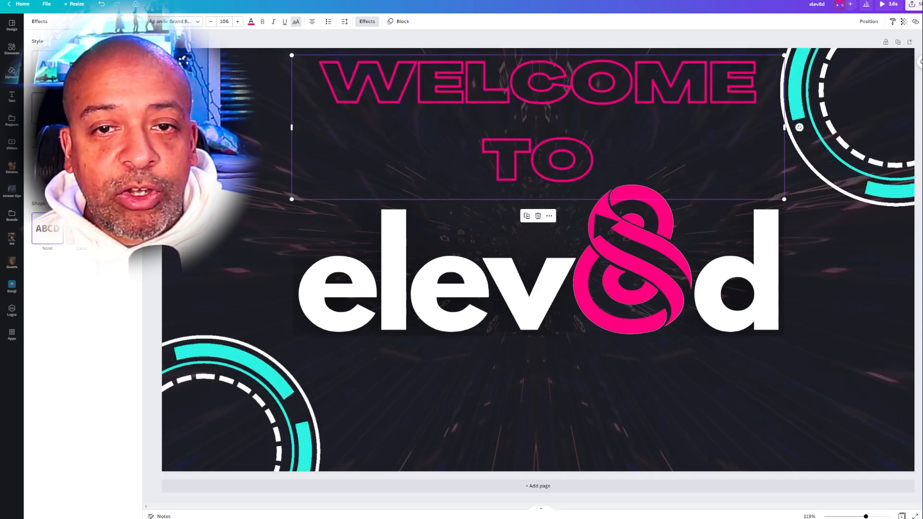
{"action": "left_click", "coordinate": [82, 109]}
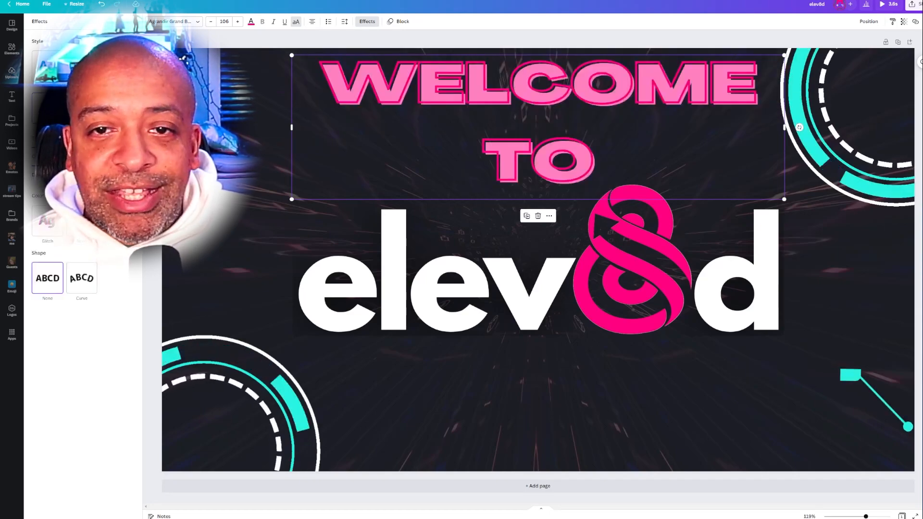
{"action": "left_click", "coordinate": [126, 195]}
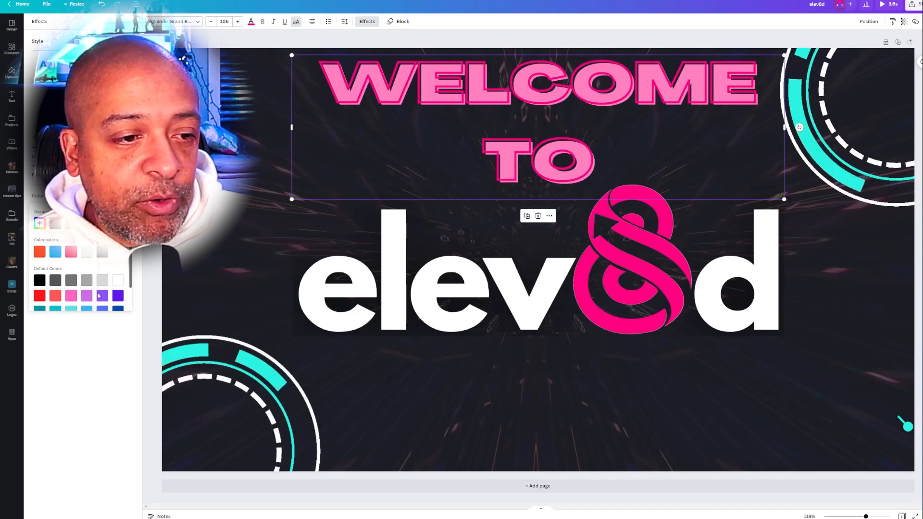
{"action": "left_click", "coordinate": [118, 281]}
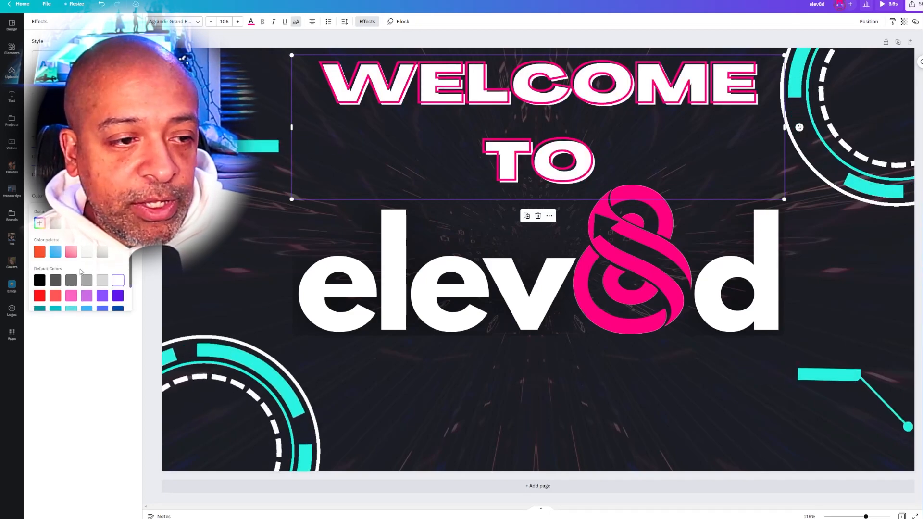
- Trim the animated background video to a length of 3.0 s
{"action": "left_click", "coordinate": [607, 340]}
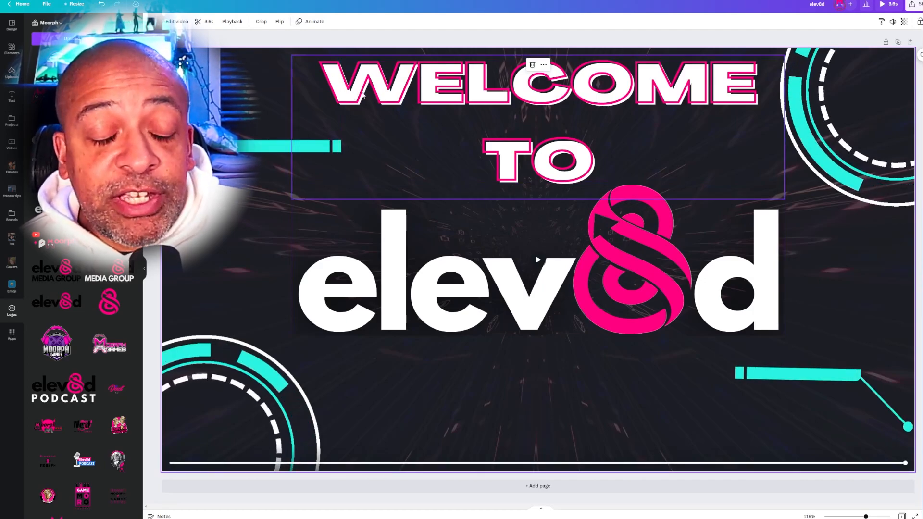
{"action": "left_click", "coordinate": [207, 23]}
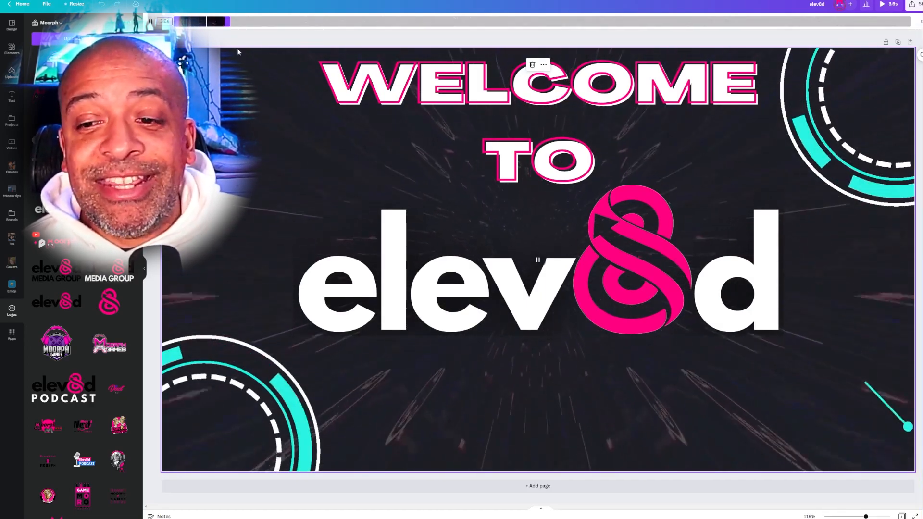
{"action": "left_click_drag", "start_coordinate": [589, 52], "coordinate": [375, 53]}
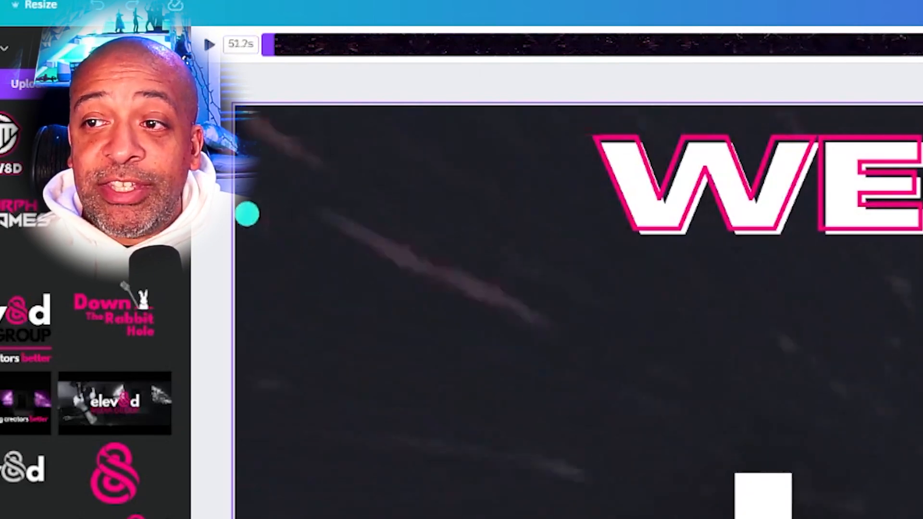
{"action": "mouse_move", "coordinate": [381, 54]}
{"action": "left_mouse_down"}
{"action": "mouse_move", "coordinate": [354, 53]}
{"action": "mouse_move", "coordinate": [367, 53]}
{"action": "left_mouse_up"}
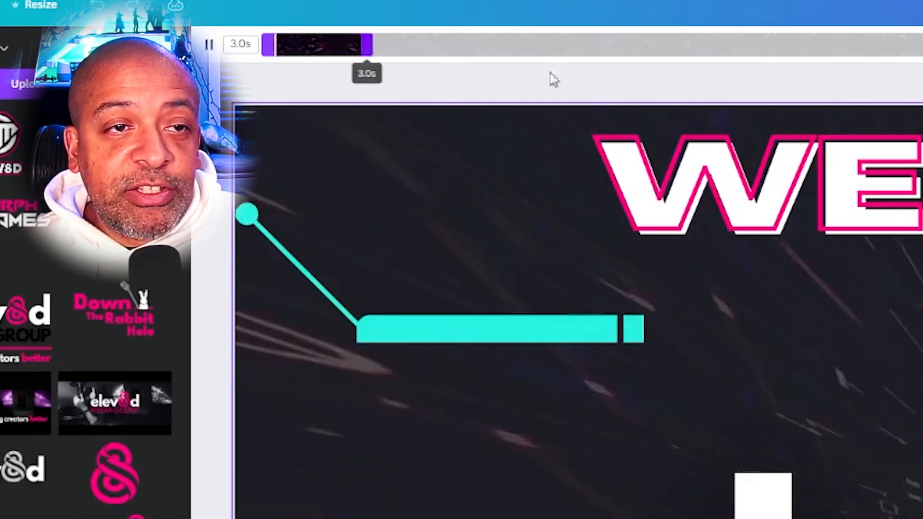
{"action": "left_click", "coordinate": [911, 22]}
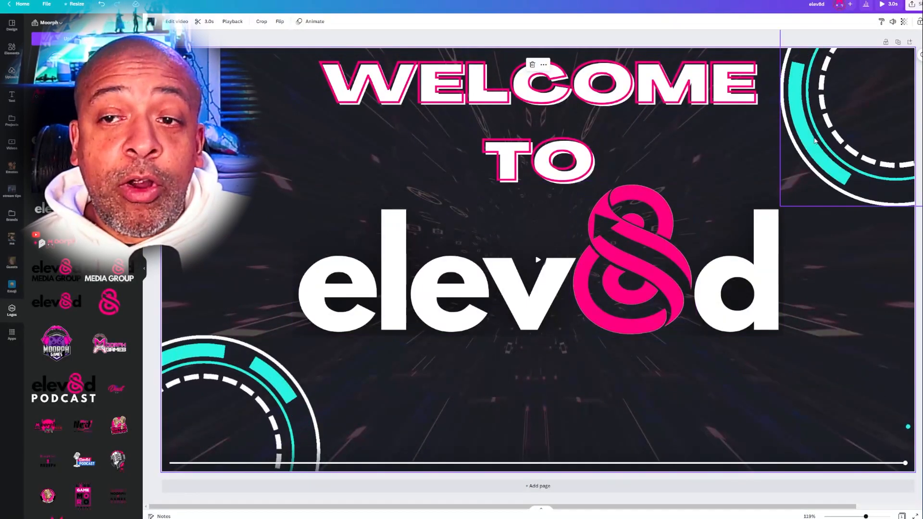
- Download the welcome screen as an MP4 video after reviewing the available file types
{"action": "left_click", "coordinate": [915, 5]}
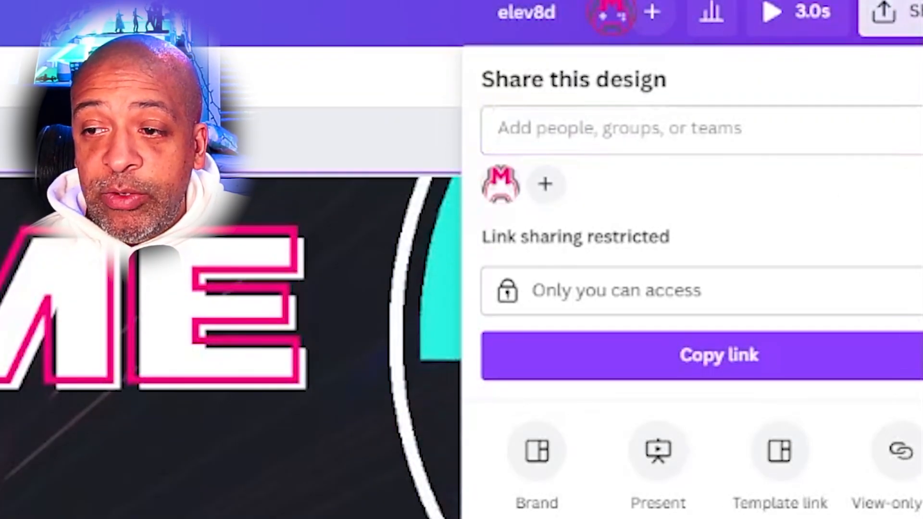
{"action": "left_click", "coordinate": [692, 518]}
{"action": "left_click", "coordinate": [803, 183]}
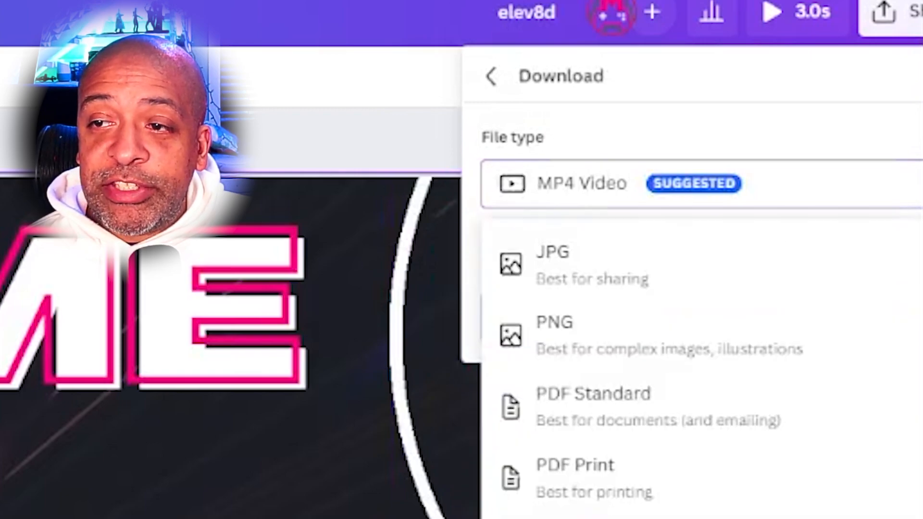
{"action": "left_click", "coordinate": [798, 169]}
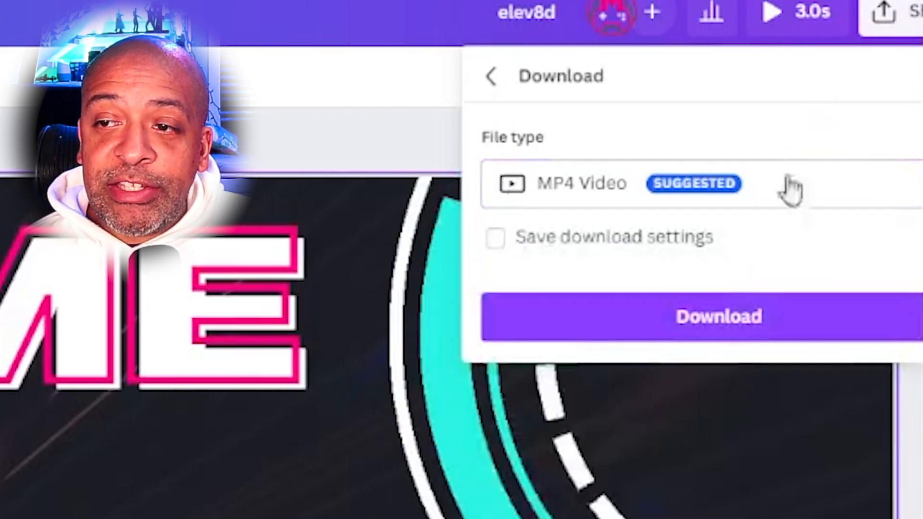
{"action": "left_click", "coordinate": [693, 319]}
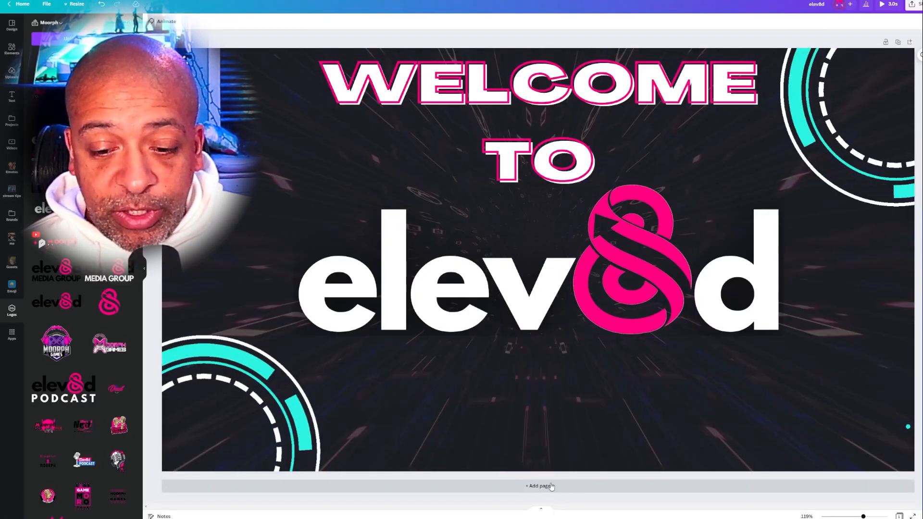
- Add a second page and paste the elev8d "making creators better" banner image onto it
{"action": "left_click", "coordinate": [551, 487]}
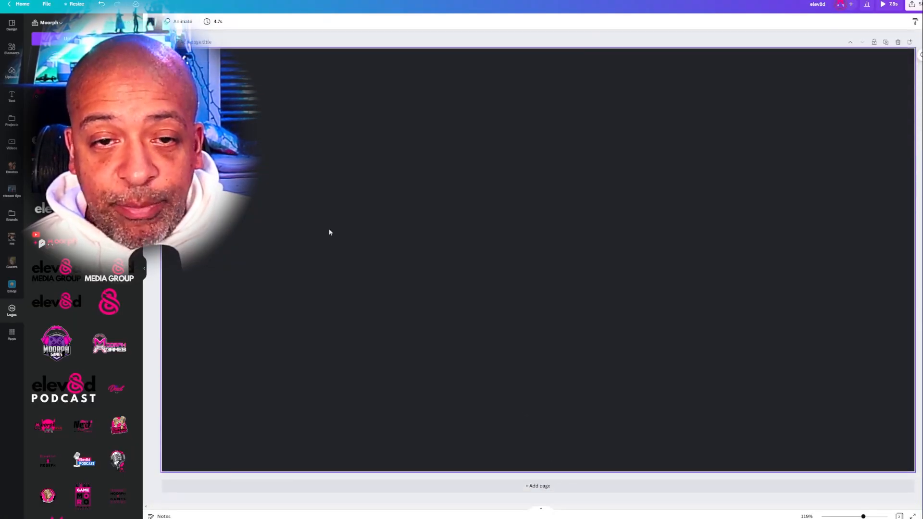
{"action": "key", "text": "ctrl+v"}
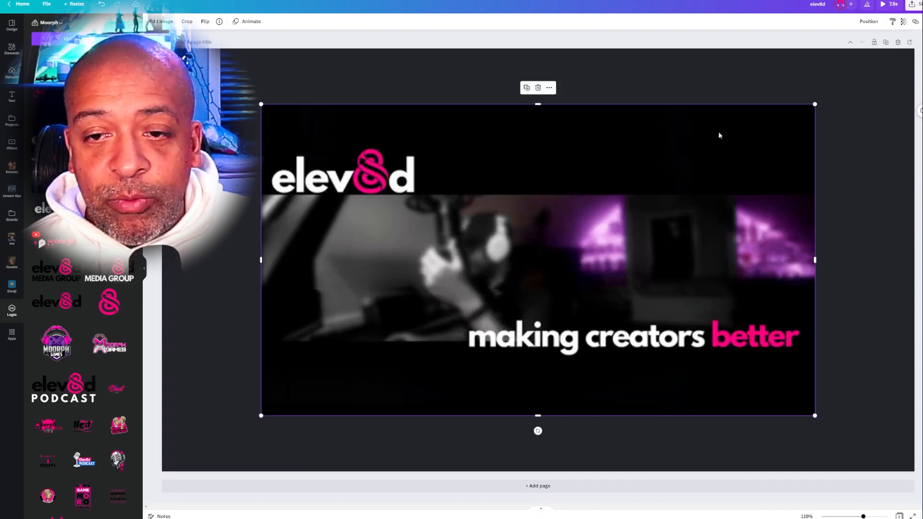
{"action": "left_click", "coordinate": [867, 113]}
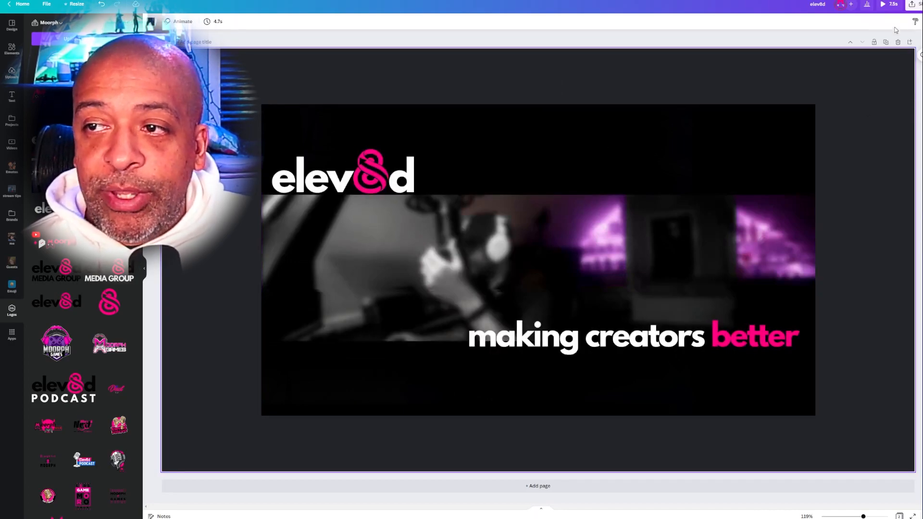
- Restrict the MP4 video download to page 1 only
{"action": "left_click", "coordinate": [917, 5]}
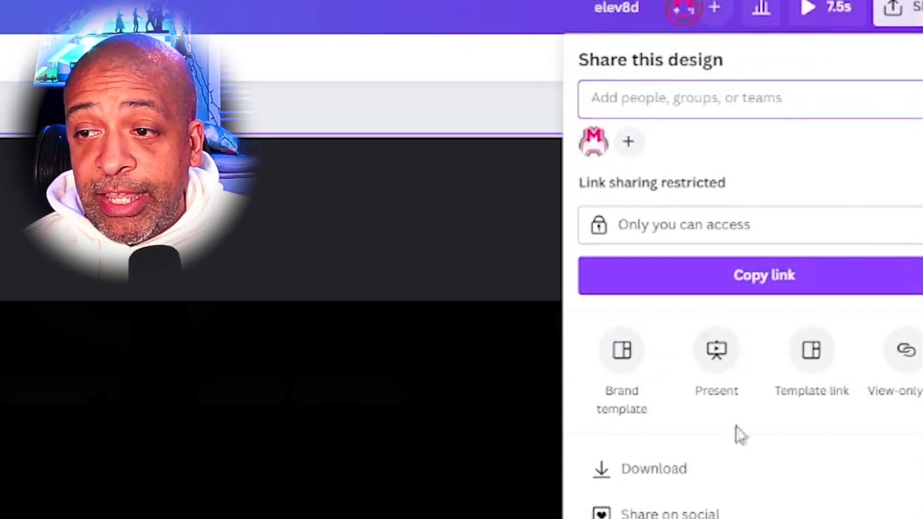
{"action": "left_click", "coordinate": [874, 161]}
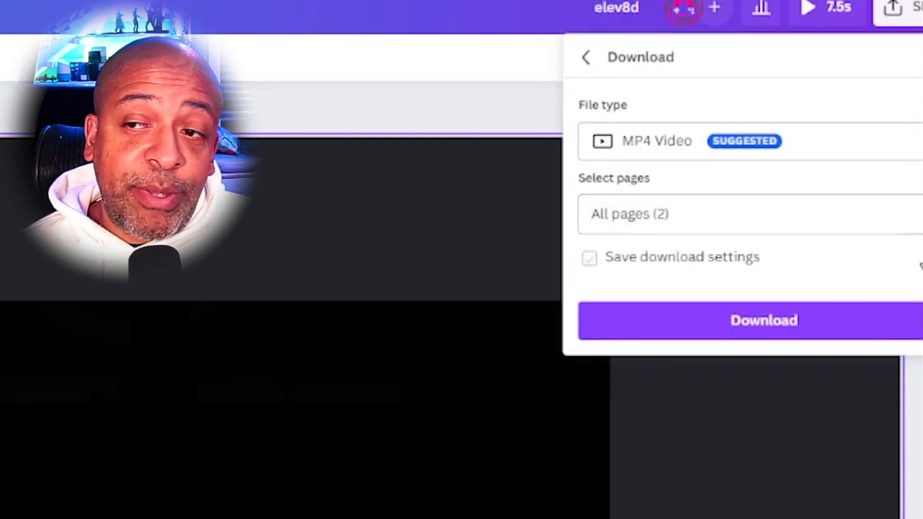
{"action": "left_click", "coordinate": [918, 214]}
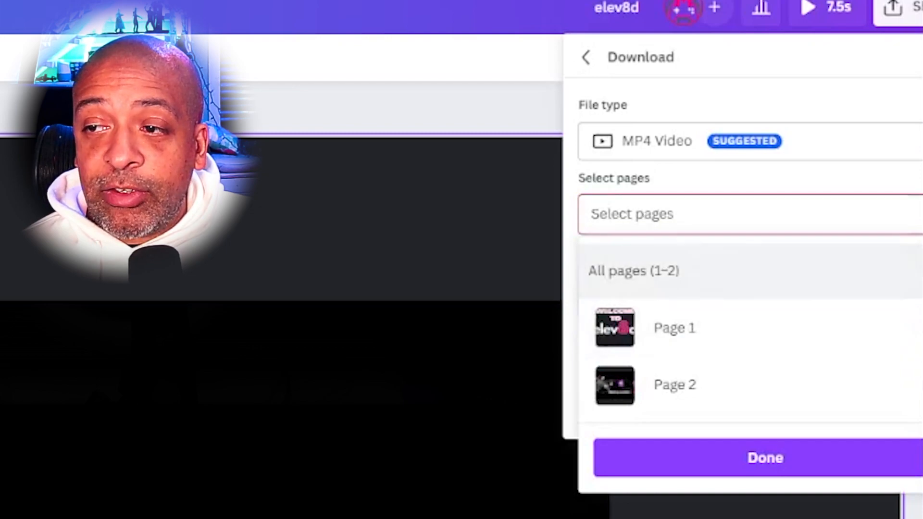
{"action": "left_click", "coordinate": [919, 332]}
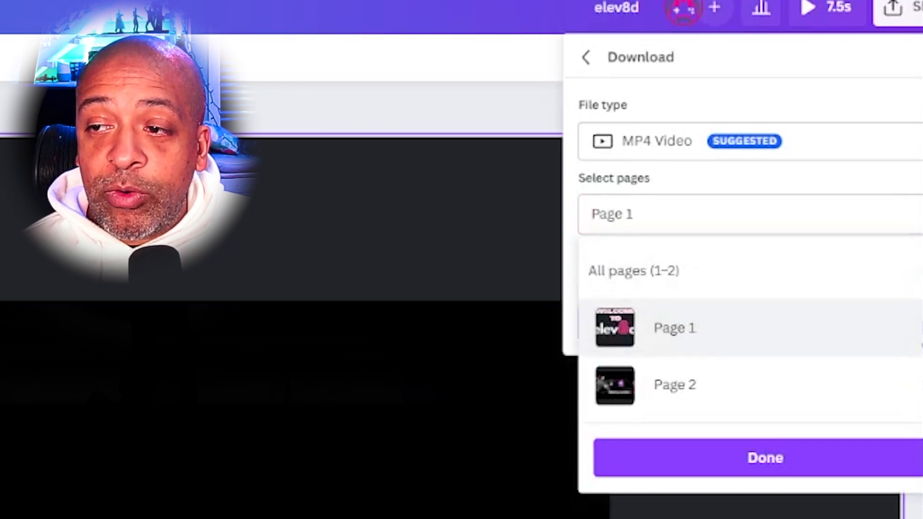
{"action": "left_click", "coordinate": [767, 473]}
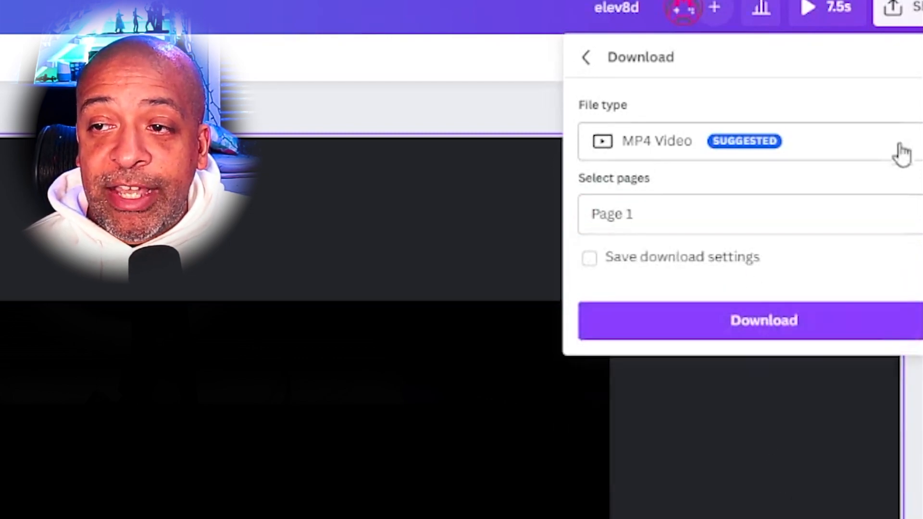
- Change the download file type to PNG, choose page 2 as the page to export, and leave the download settings
{"action": "left_click", "coordinate": [918, 147]}
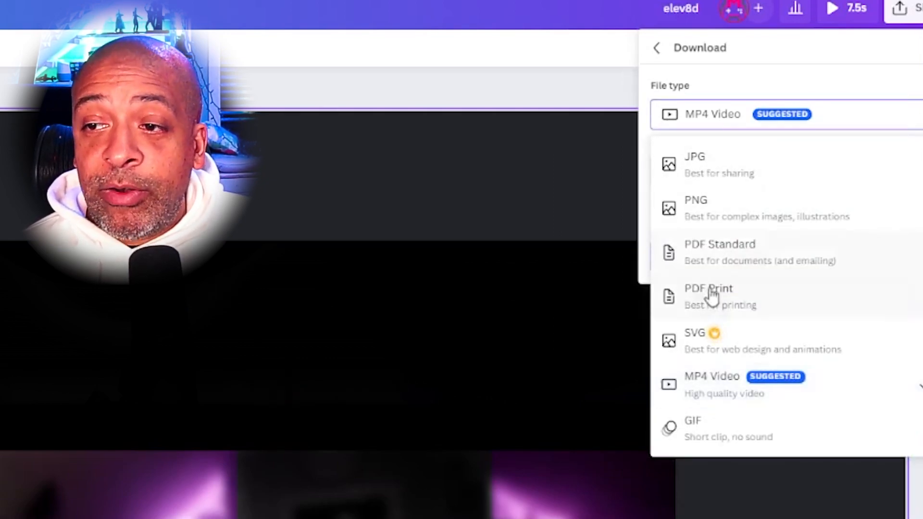
{"action": "left_click", "coordinate": [729, 217]}
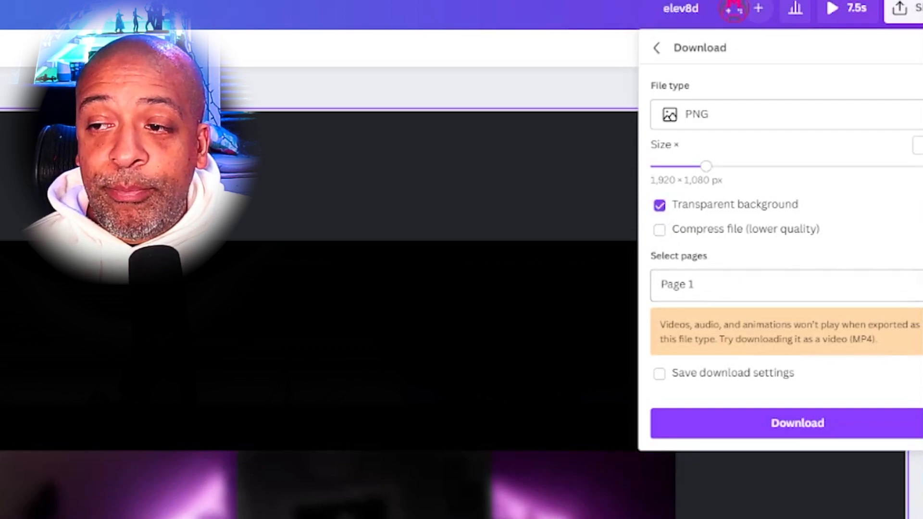
{"action": "left_click", "coordinate": [917, 285]}
{"action": "left_click", "coordinate": [920, 425]}
{"action": "left_click", "coordinate": [712, 382]}
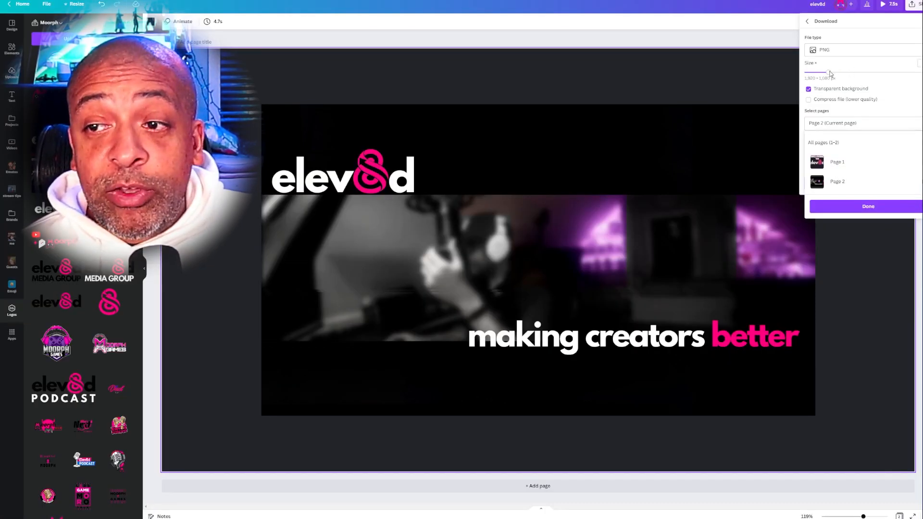
{"action": "left_click", "coordinate": [832, 74]}
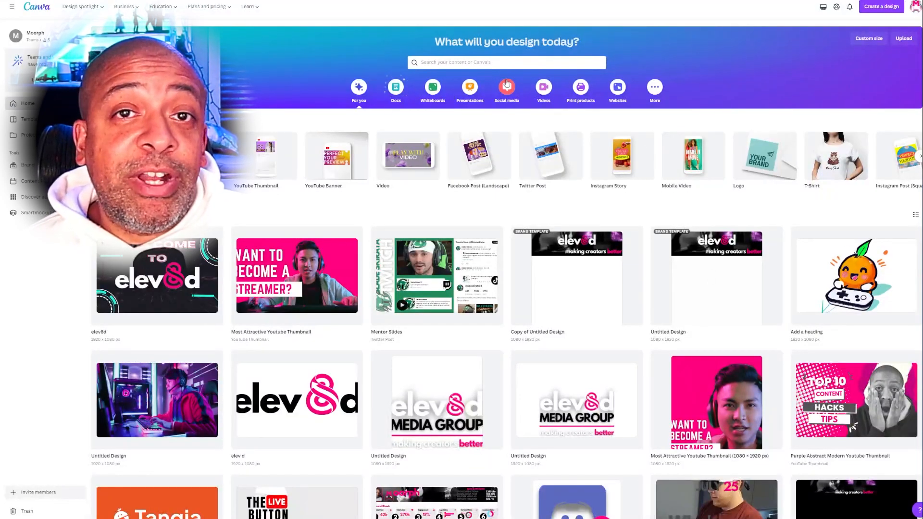
- Create a new custom-size design 1080 px wide and 1920 px high
{"action": "left_click", "coordinate": [869, 38]}
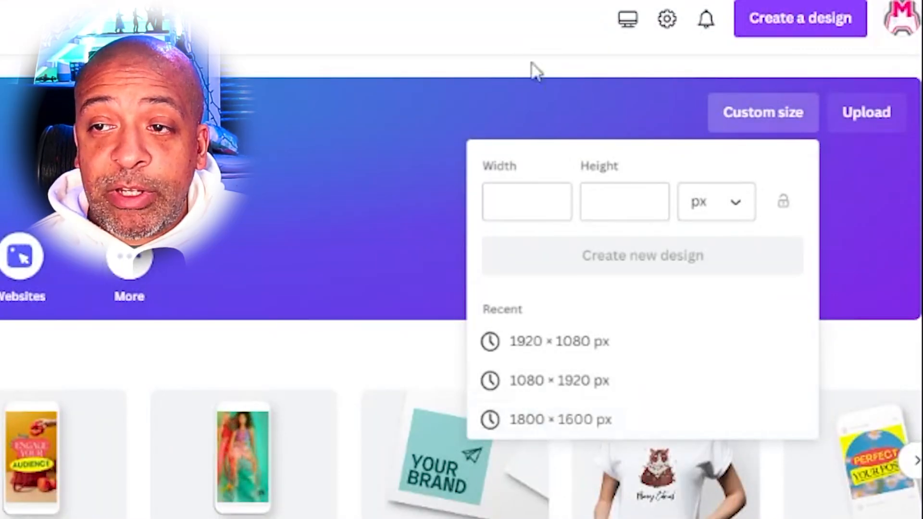
{"action": "left_click", "coordinate": [530, 192]}
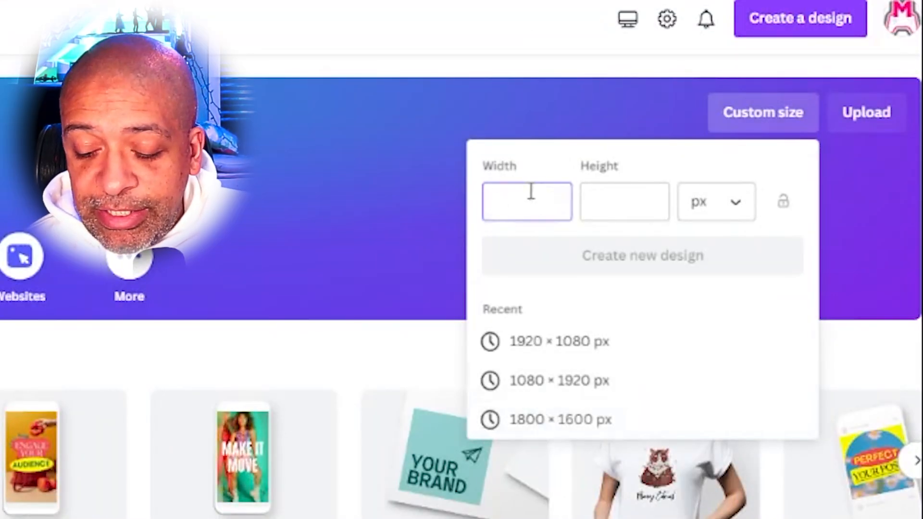
{"action": "type", "text": "1080"}
{"action": "key", "text": "Tab"}
{"action": "type", "text": "1920"}
{"action": "key", "text": "BackSpace"}
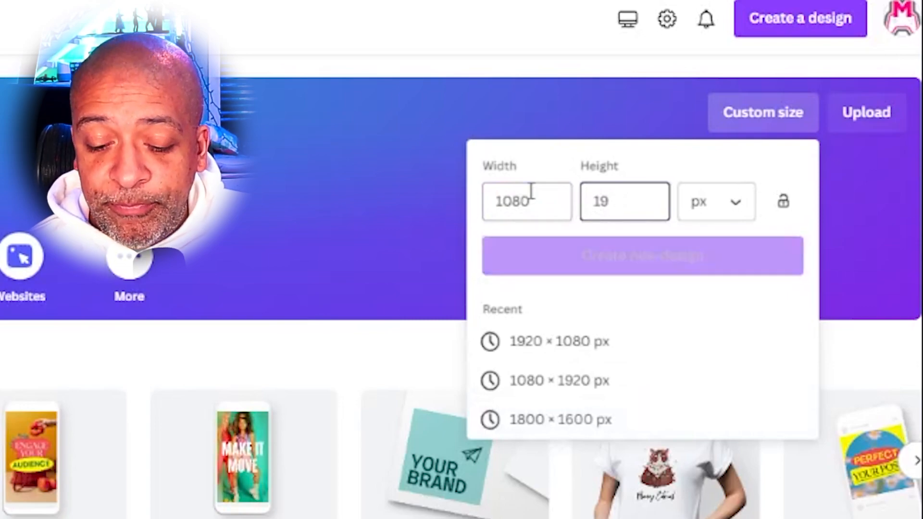
{"action": "type", "text": "20"}
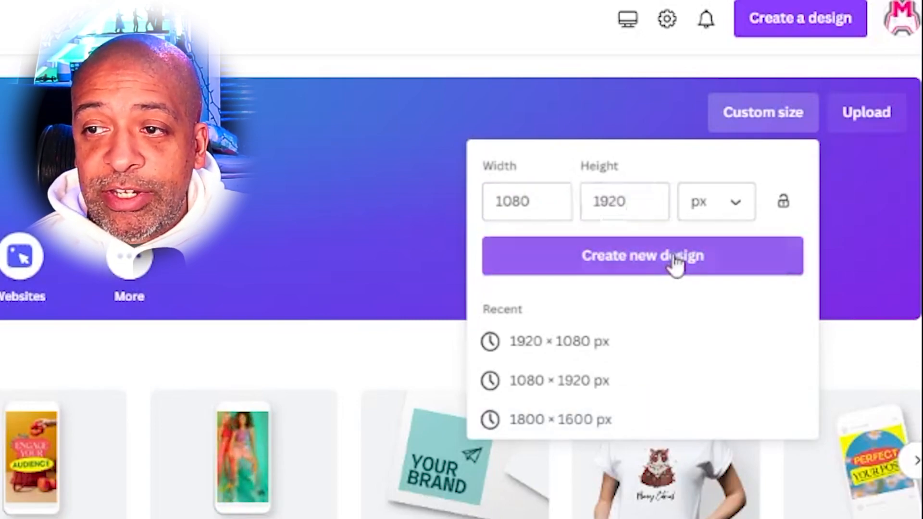
{"action": "left_click", "coordinate": [677, 264]}
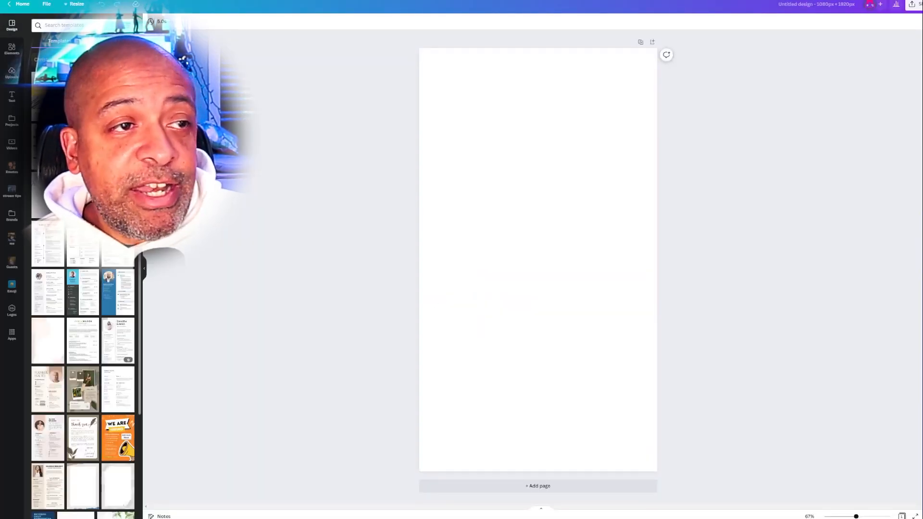
- Add the uploaded 14.0 s vertical elev8d talking-head video to the page and set it as the background
{"action": "left_click", "coordinate": [14, 73]}
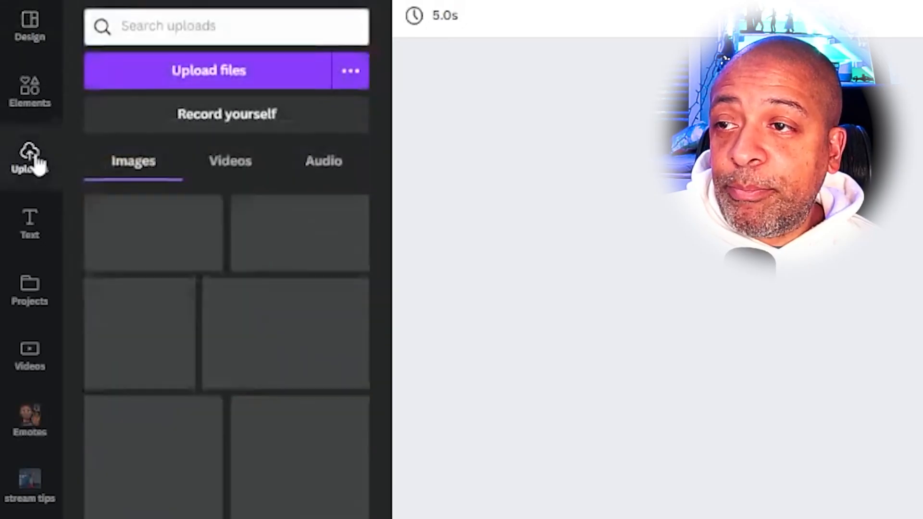
{"action": "left_click", "coordinate": [79, 76]}
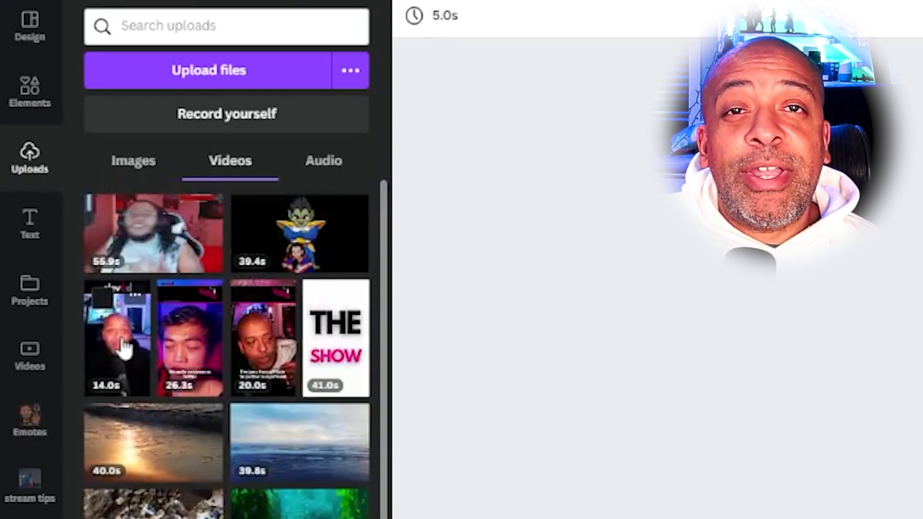
{"action": "left_click", "coordinate": [127, 355]}
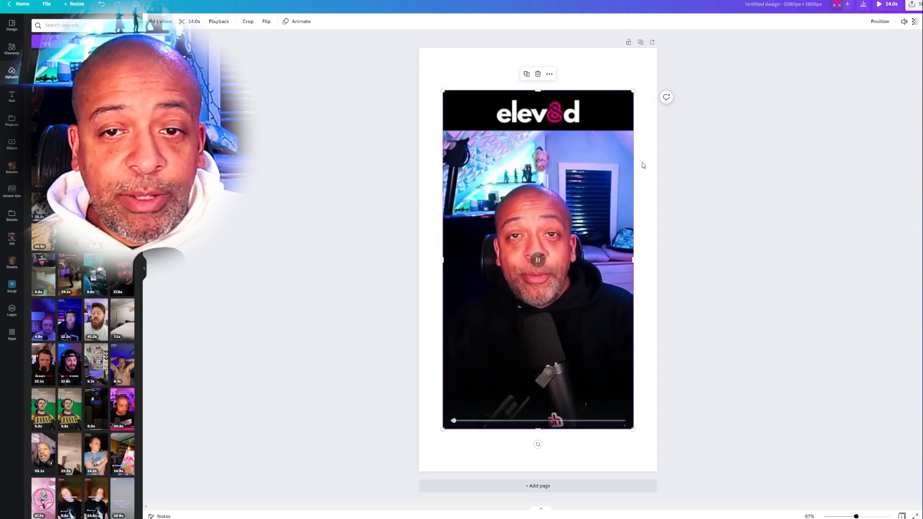
{"action": "left_click_drag", "start_coordinate": [572, 153], "coordinate": [587, 165]}
{"action": "right_click", "coordinate": [544, 182]}
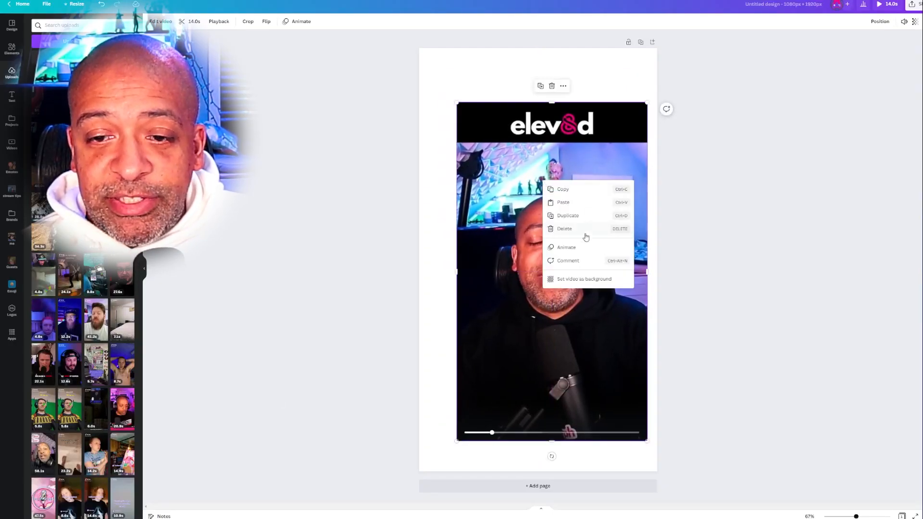
{"action": "left_click", "coordinate": [582, 277]}
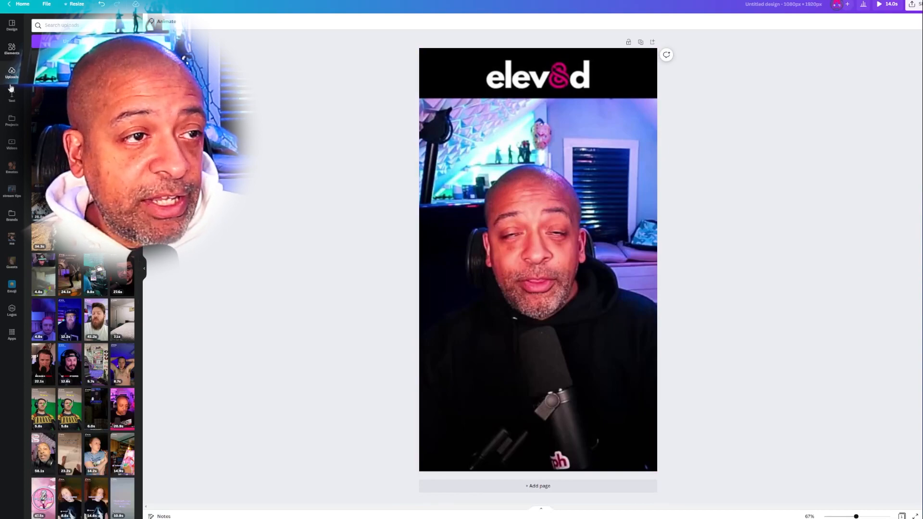
- Cover the top of the page with a full-width blue rectangle and place a copy along the page's bottom edge
{"action": "left_click", "coordinate": [8, 50]}
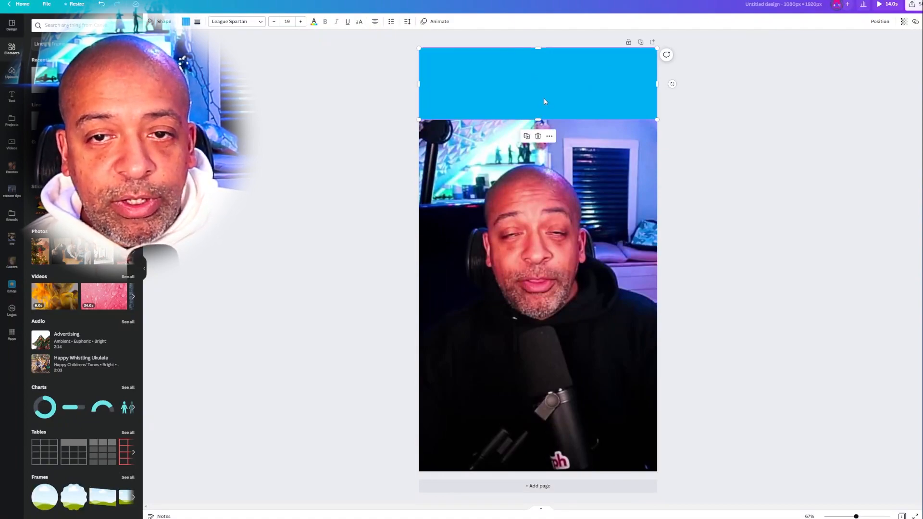
{"action": "left_click_drag", "start_coordinate": [563, 103], "coordinate": [572, 122]}
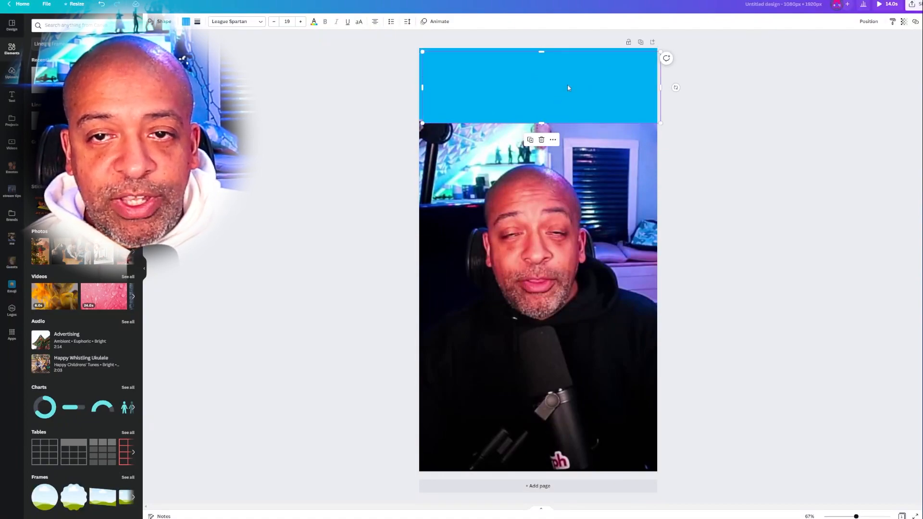
{"action": "left_click_drag", "start_coordinate": [568, 88], "coordinate": [563, 434]}
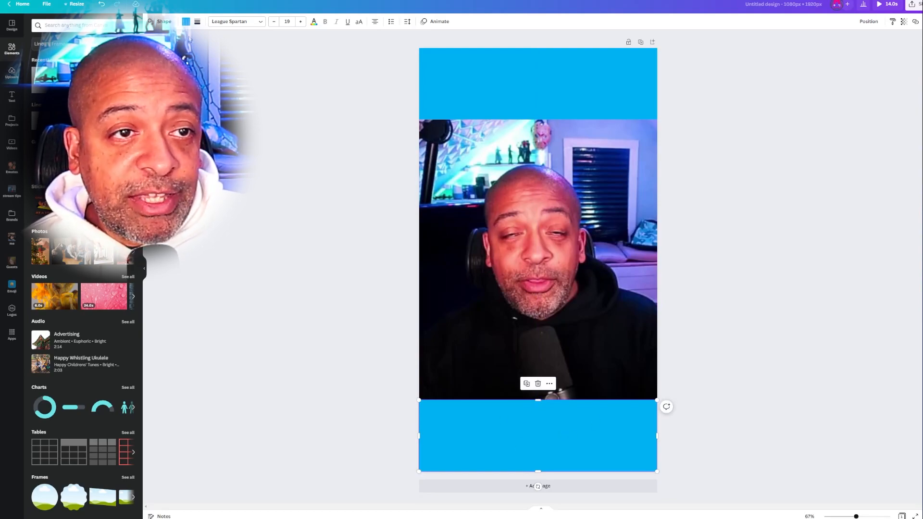
- Set the fill colour of the rectangle at the page's bottom edge to black
{"action": "left_click", "coordinate": [187, 22]}
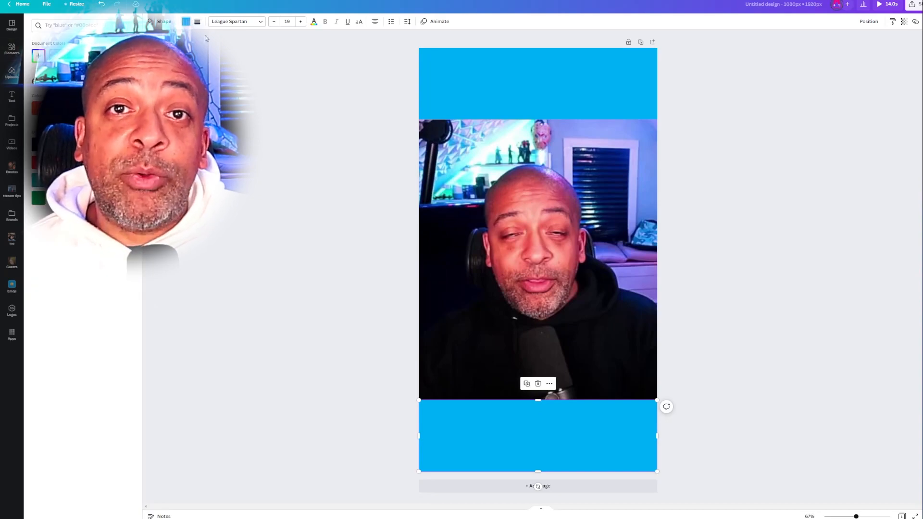
{"action": "left_click", "coordinate": [36, 145]}
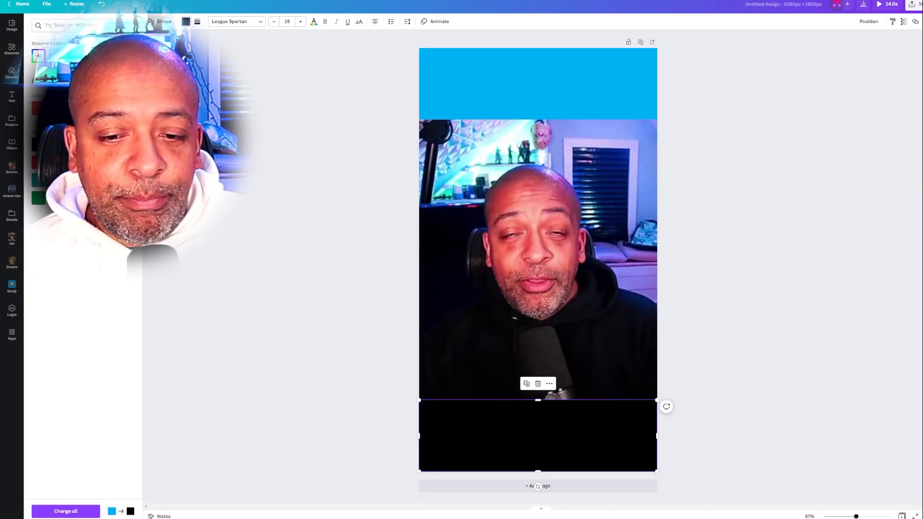
- Detach the video from the background and bring the black rectangle at the page's bottom edge in front of it
{"action": "left_click", "coordinate": [692, 301]}
{"action": "right_click", "coordinate": [532, 211]}
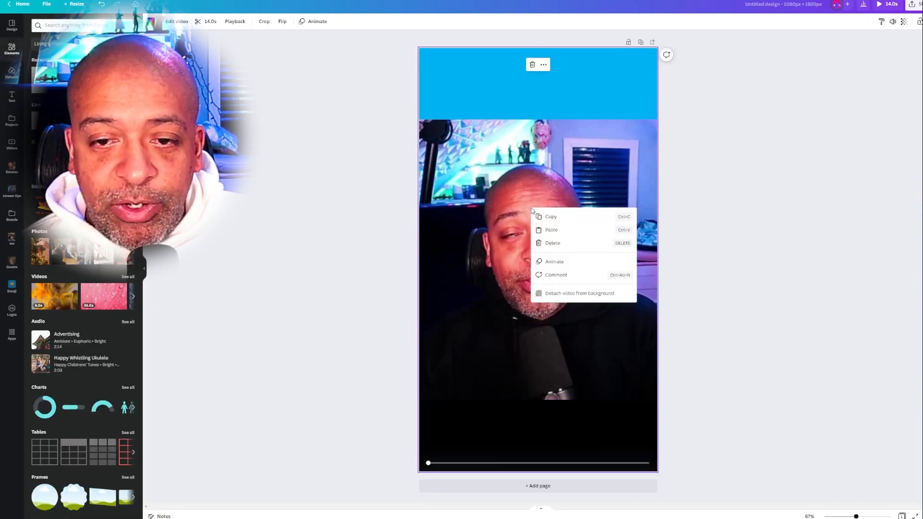
{"action": "left_click", "coordinate": [575, 292]}
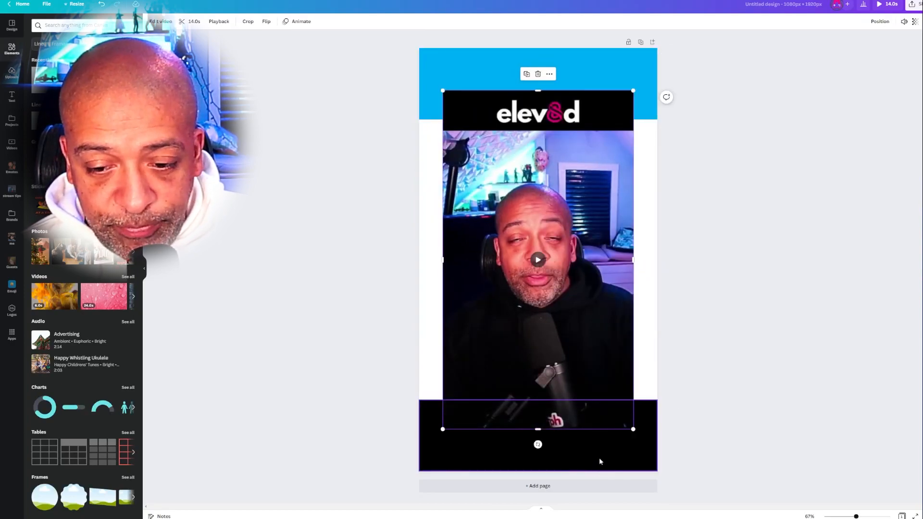
{"action": "left_click", "coordinate": [559, 454]}
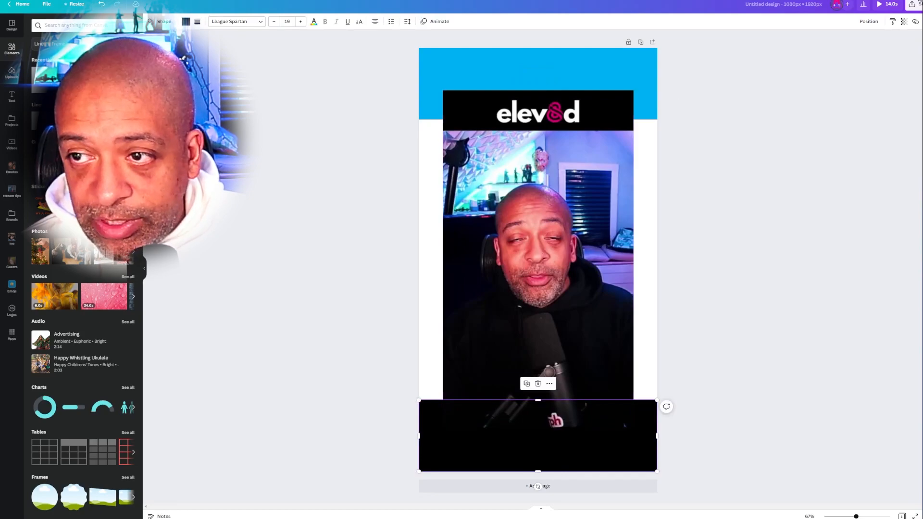
{"action": "left_click", "coordinate": [866, 23]}
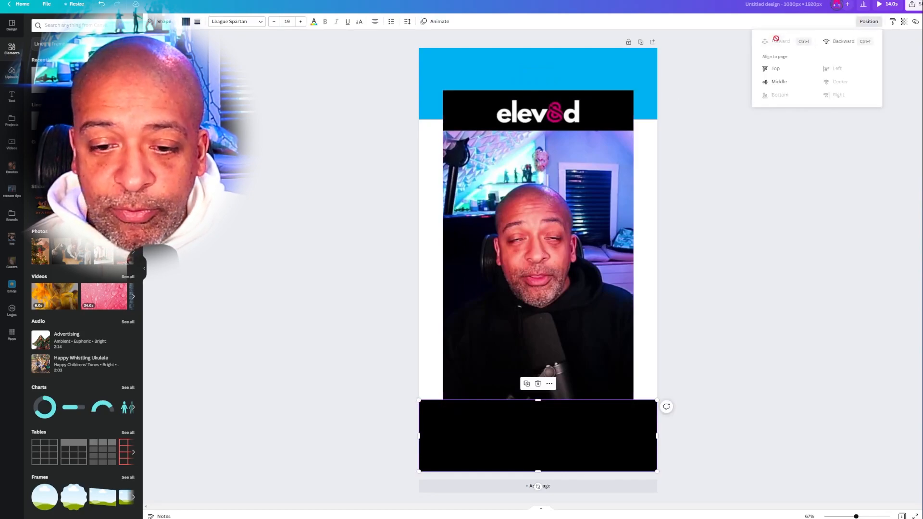
{"action": "left_click", "coordinate": [819, 157]}
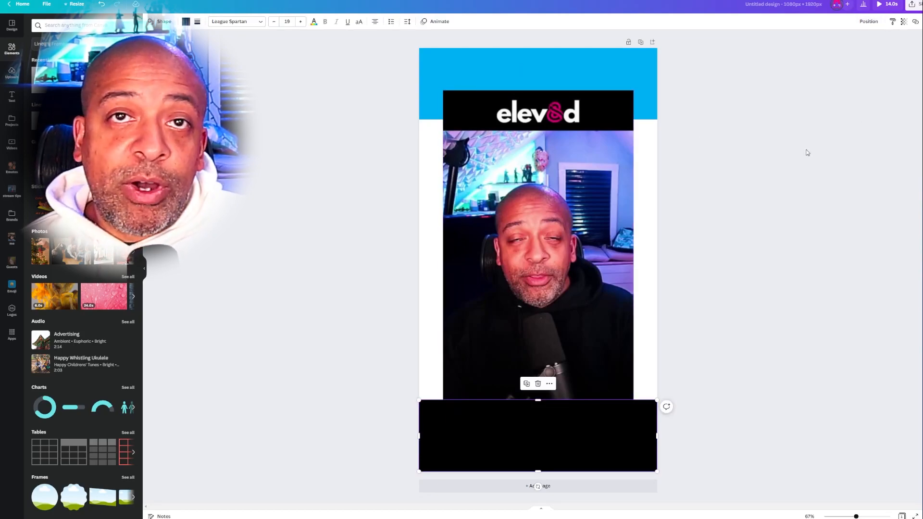
- Set the transparency of the black rectangle at the page's bottom edge to about 50
{"action": "left_click", "coordinate": [905, 22]}
{"action": "left_click_drag", "start_coordinate": [901, 49], "coordinate": [870, 49]}
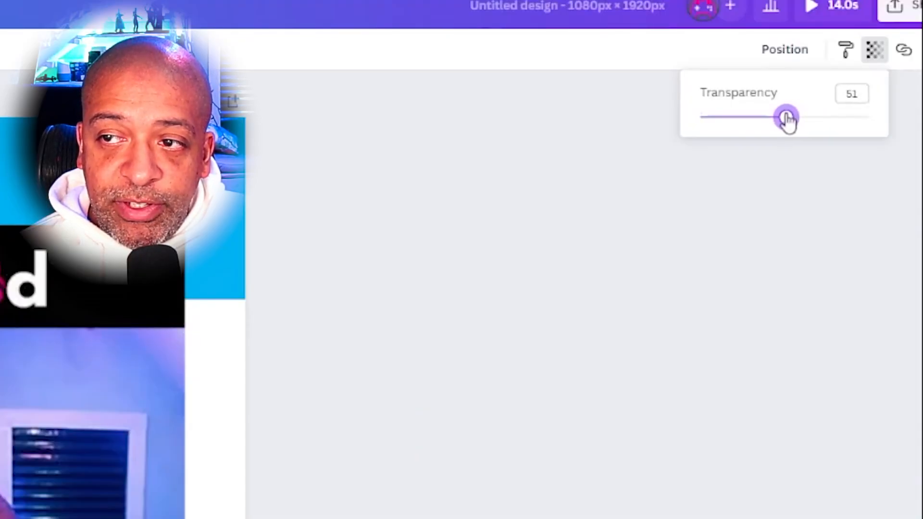
{"action": "left_click_drag", "start_coordinate": [788, 120], "coordinate": [783, 120]}
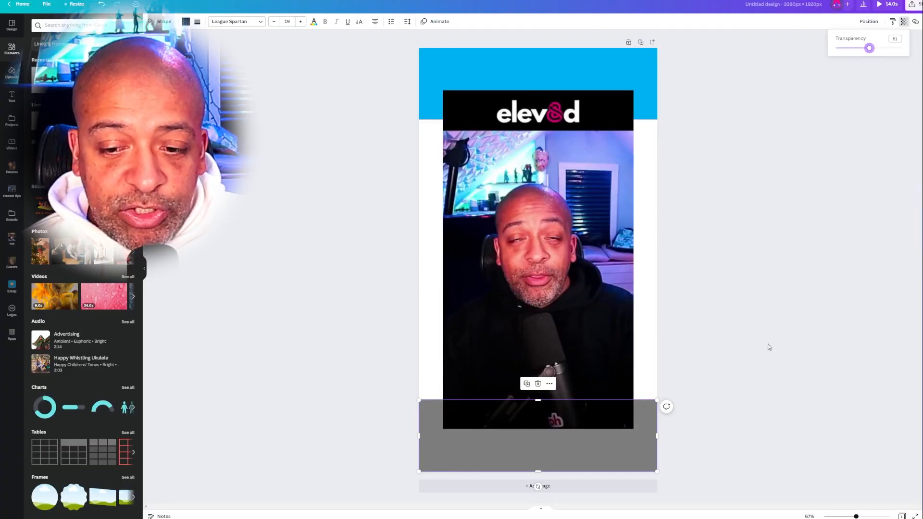
- Set the detached talking-head video as the page background again
{"action": "left_click", "coordinate": [535, 378]}
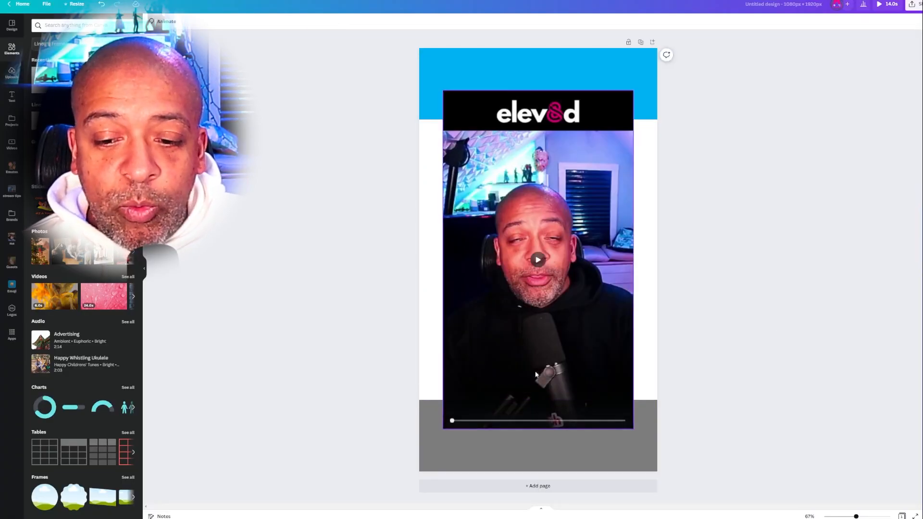
{"action": "left_click_drag", "start_coordinate": [574, 218], "coordinate": [571, 224]}
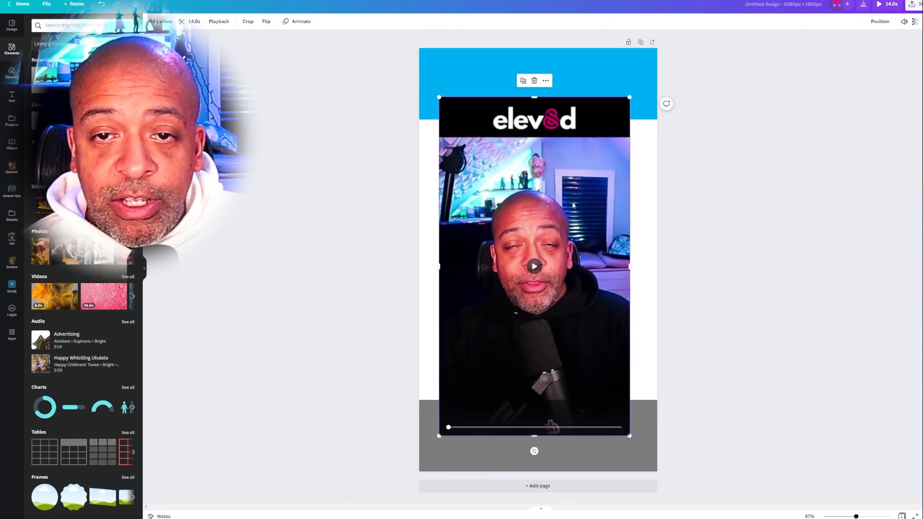
{"action": "right_click", "coordinate": [573, 202]}
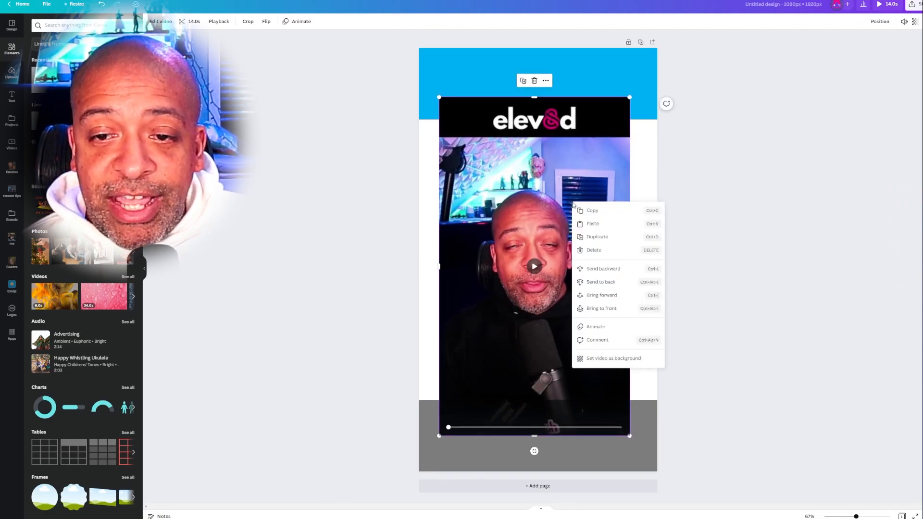
{"action": "left_click", "coordinate": [603, 364]}
- Change the fill colour of the semi-transparent rectangle at the page's bottom edge to white
{"action": "left_click", "coordinate": [599, 421]}
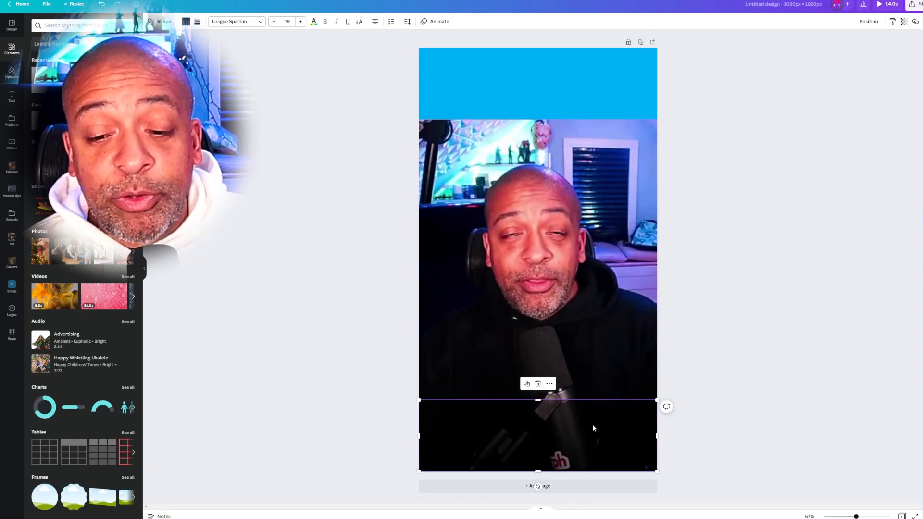
{"action": "left_click", "coordinate": [184, 22]}
{"action": "left_click", "coordinate": [56, 56]}
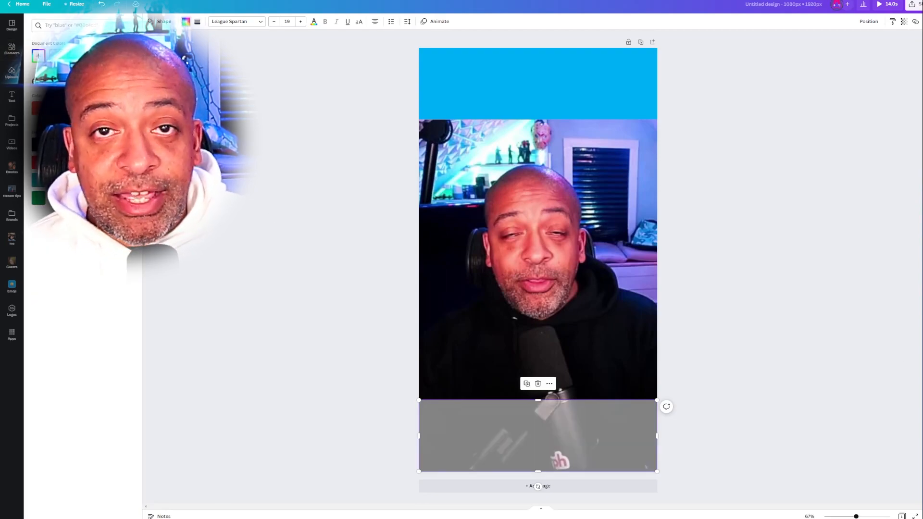
{"action": "left_click", "coordinate": [762, 270]}
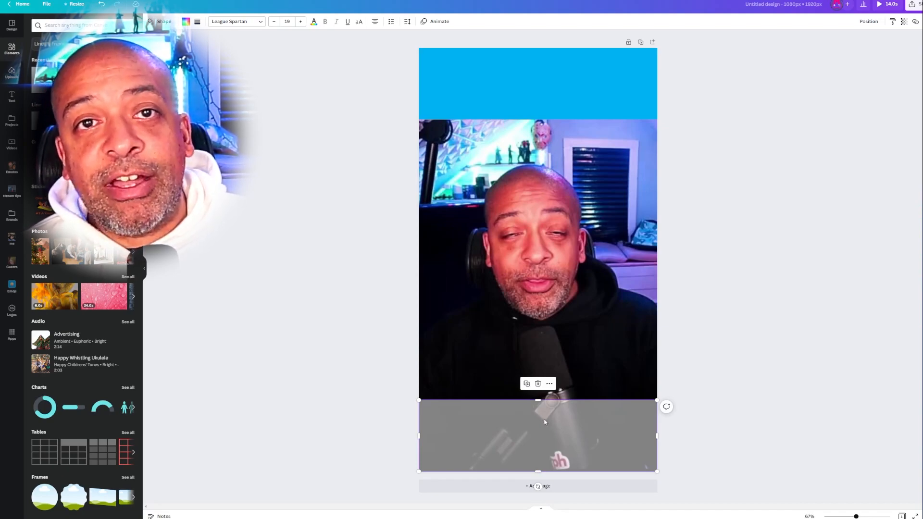
- Fill the blue rectangle at the top of the page with black and make it partly transparent
{"action": "left_click", "coordinate": [737, 60]}
{"action": "left_click", "coordinate": [471, 96]}
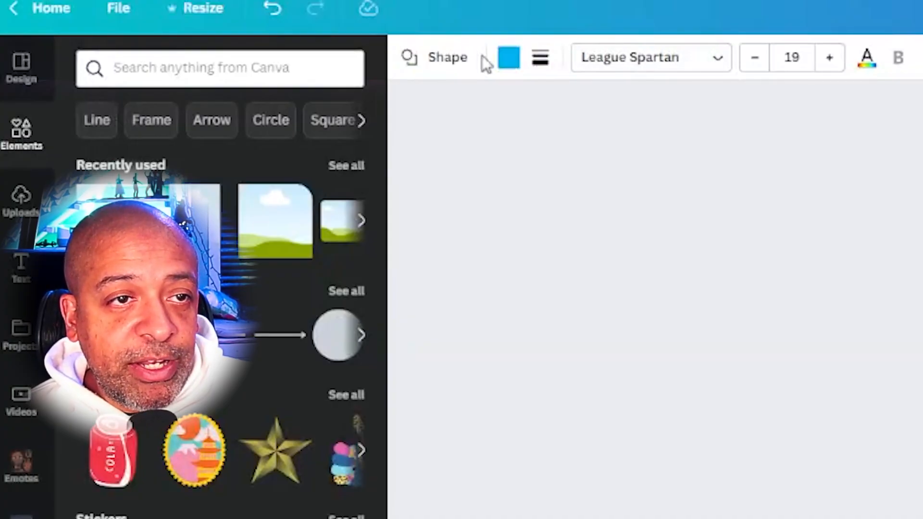
{"action": "left_click", "coordinate": [507, 59]}
{"action": "left_click", "coordinate": [193, 151]}
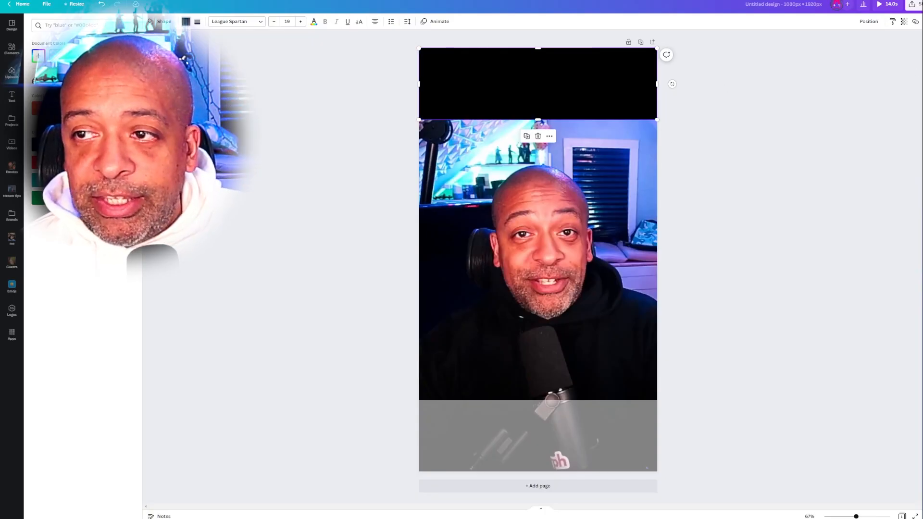
{"action": "left_click", "coordinate": [904, 21]}
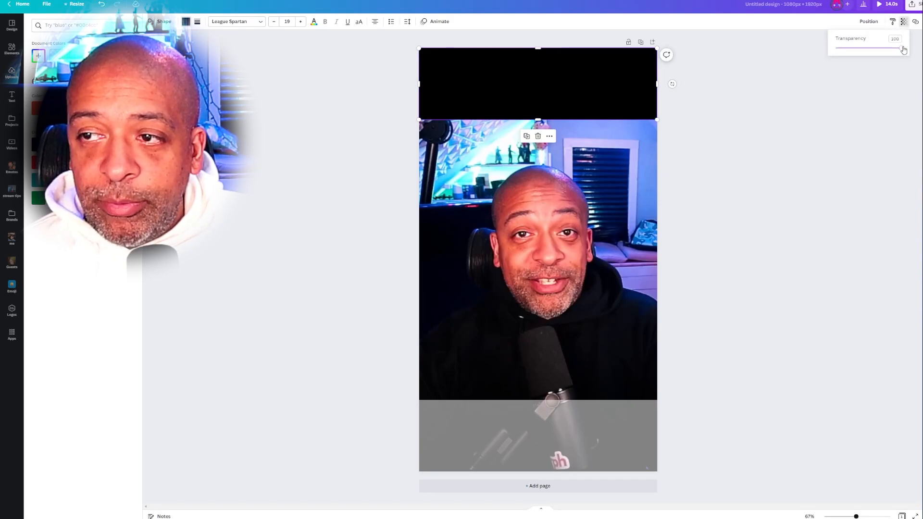
{"action": "left_click", "coordinate": [881, 48]}
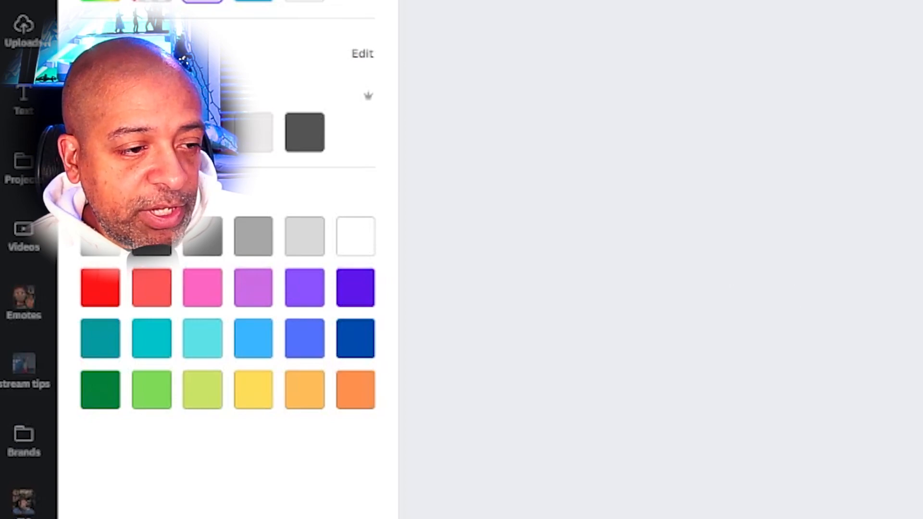
{"action": "key", "text": "Escape"}
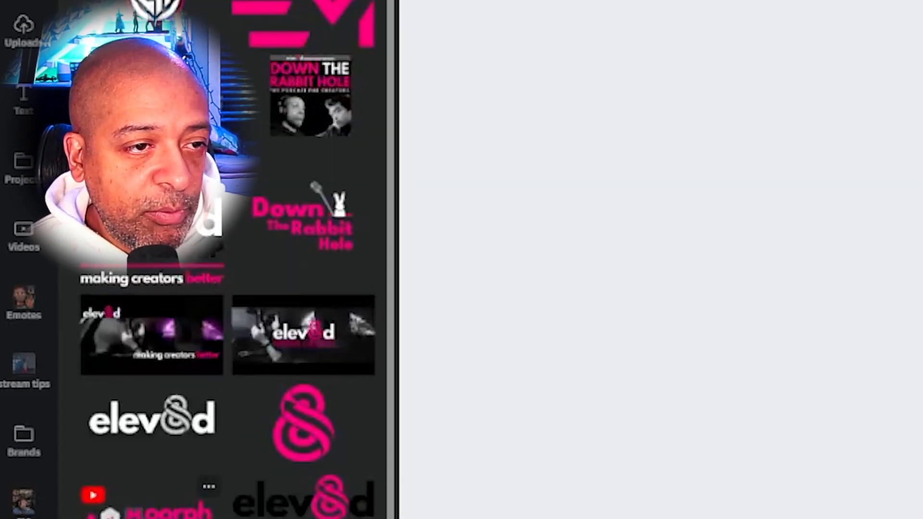
- Add the white elev8d logo with the grey 8 to the page and crop its empty margins
{"action": "left_click", "coordinate": [171, 440]}
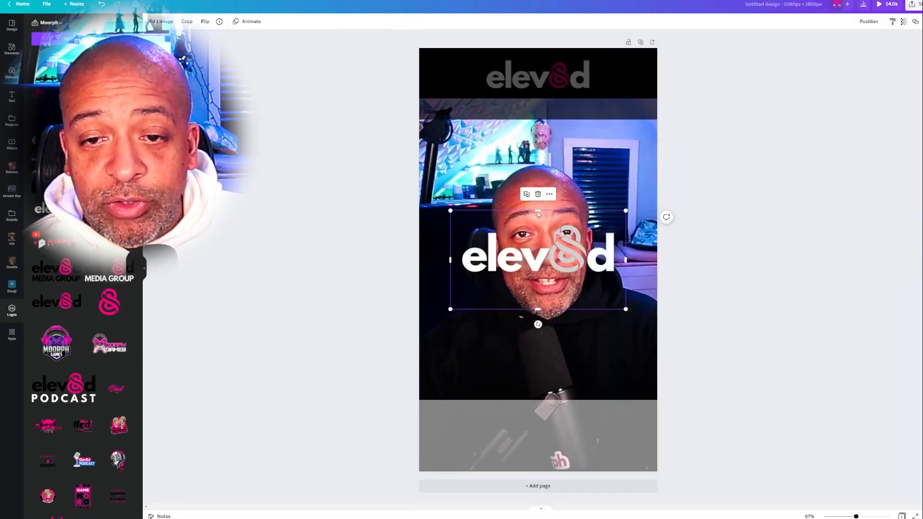
{"action": "left_click_drag", "start_coordinate": [538, 211], "coordinate": [538, 224]}
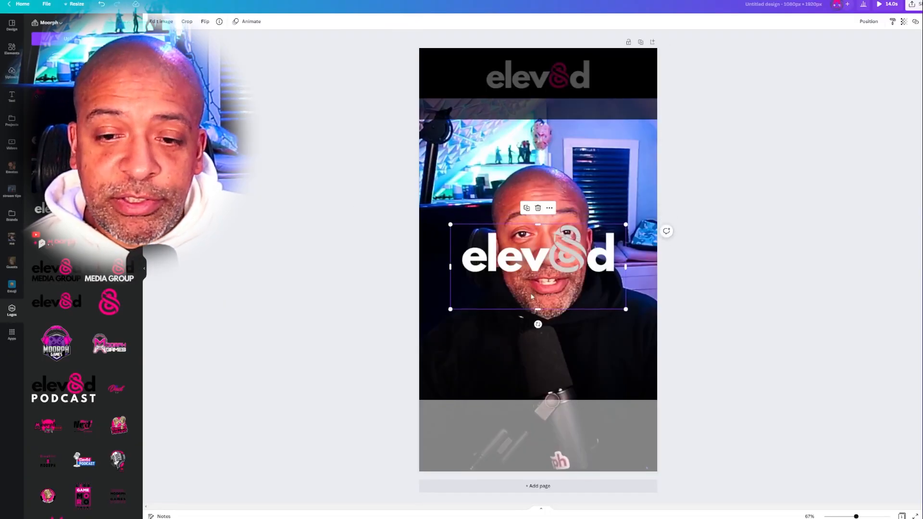
{"action": "left_click_drag", "start_coordinate": [538, 312], "coordinate": [538, 280]}
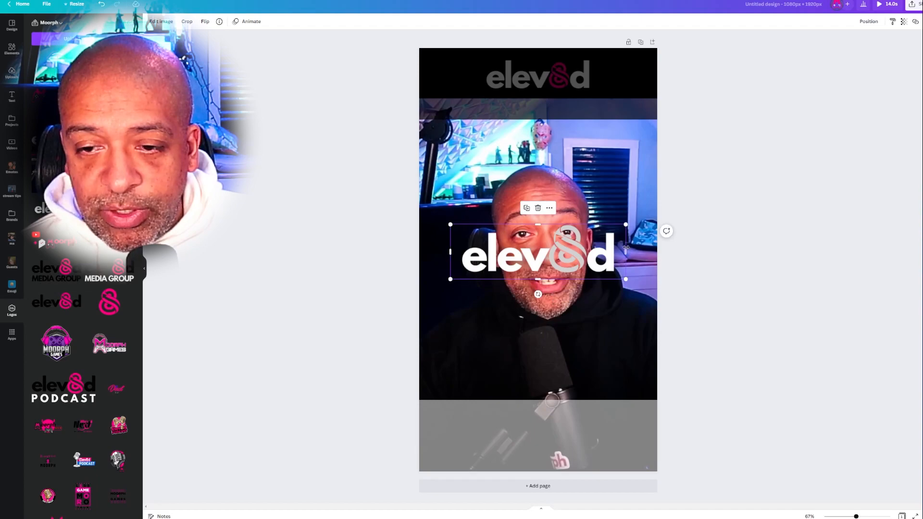
{"action": "left_click_drag", "start_coordinate": [627, 252], "coordinate": [619, 252]}
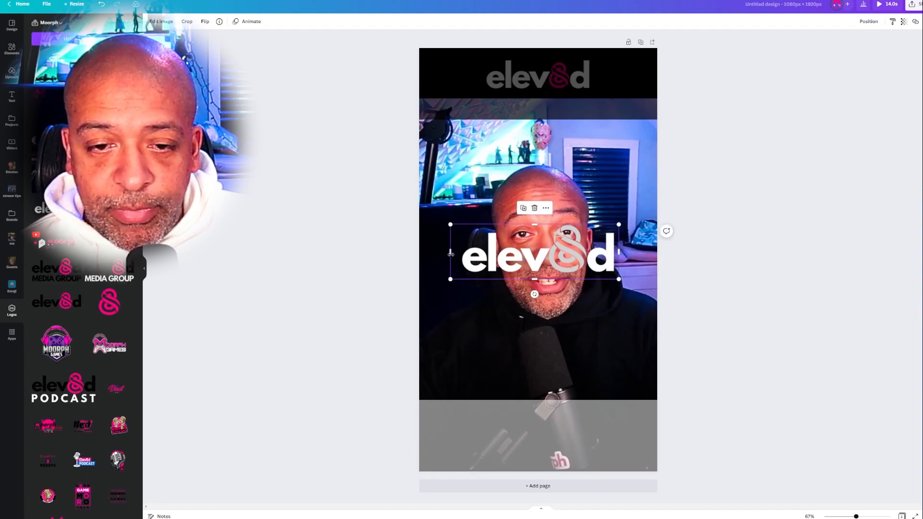
- Move the white elev8d logo onto the dark top band, scale it down to fit and centre it horizontally
{"action": "left_click_drag", "start_coordinate": [542, 257], "coordinate": [544, 79]}
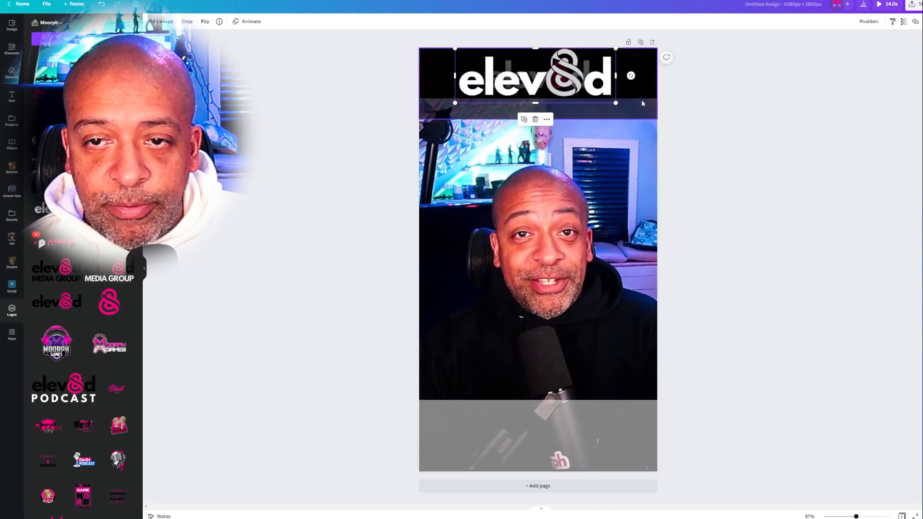
{"action": "left_click_drag", "start_coordinate": [616, 105], "coordinate": [603, 98]}
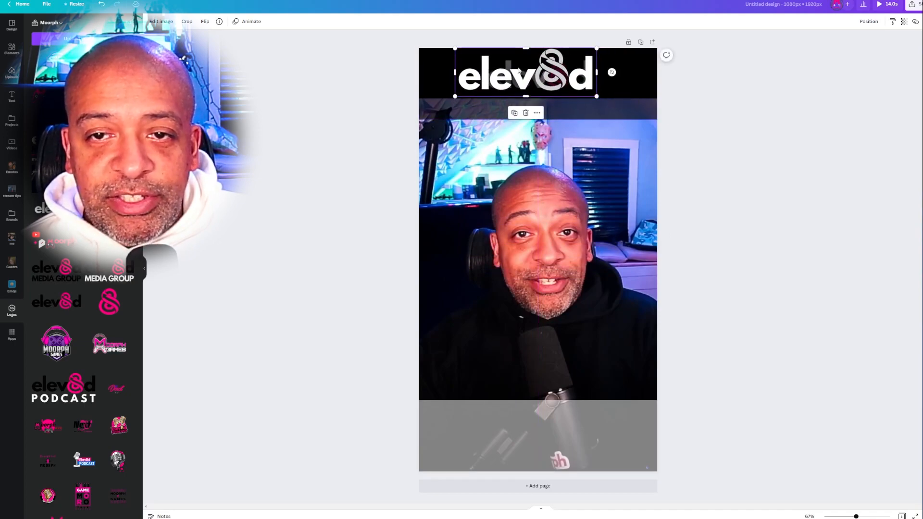
{"action": "left_click_drag", "start_coordinate": [524, 70], "coordinate": [531, 73]}
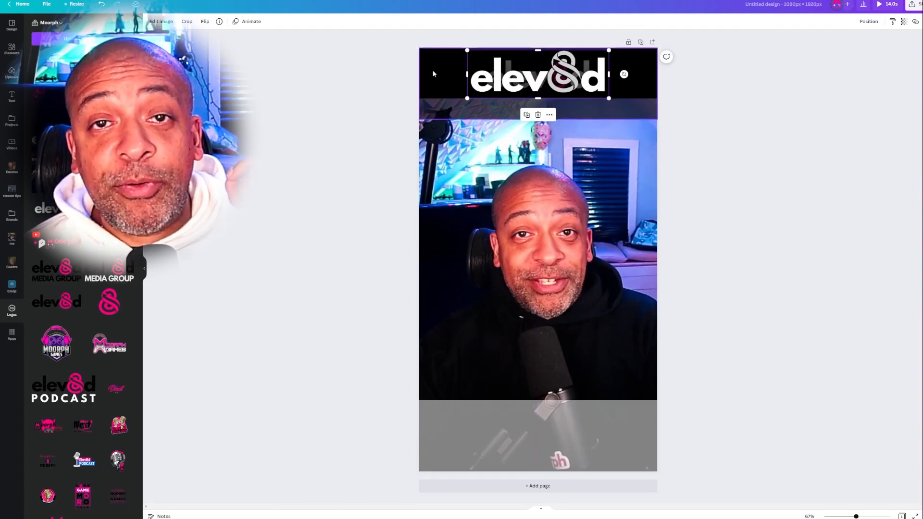
{"action": "left_click", "coordinate": [729, 194]}
- Add the pink figure-8 logo, crop its sides, and scale and place it exactly over the grey 8 of the elev8d logo
{"action": "left_click", "coordinate": [109, 302]}
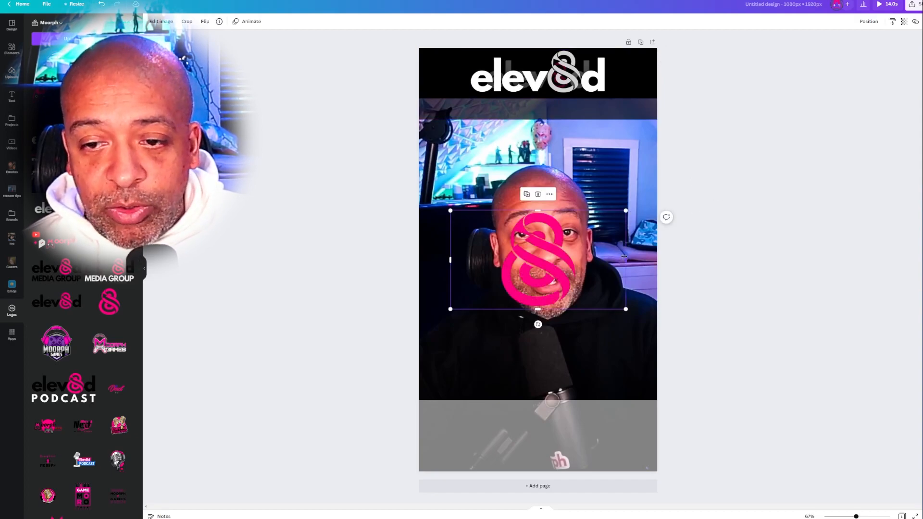
{"action": "left_click_drag", "start_coordinate": [624, 257], "coordinate": [579, 259]}
{"action": "left_click_drag", "start_coordinate": [449, 259], "coordinate": [497, 260]}
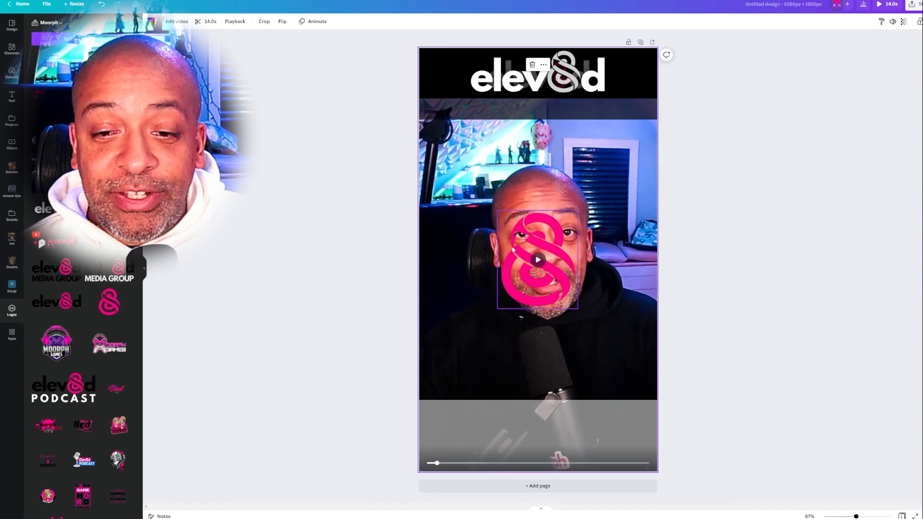
{"action": "left_click_drag", "start_coordinate": [579, 306], "coordinate": [584, 94]}
{"action": "key", "text": "Escape"}
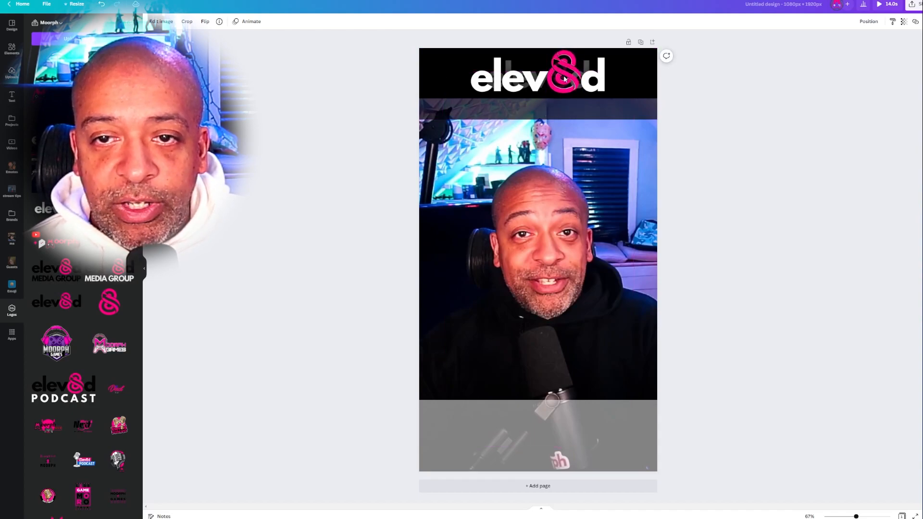
{"action": "left_click", "coordinate": [763, 152]}
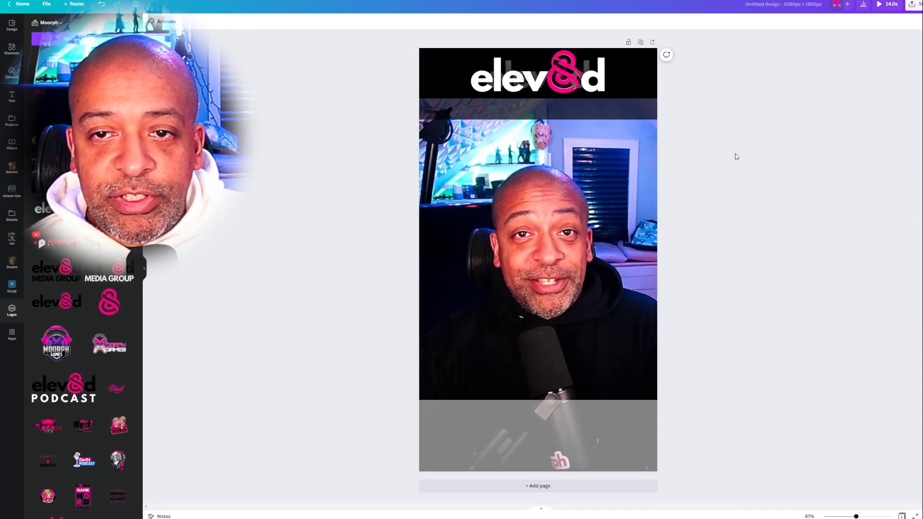
- Group the pink figure-8 with the white elev8d logo and nudge the group slightly up within the top band
{"action": "left_click", "coordinate": [570, 76]}
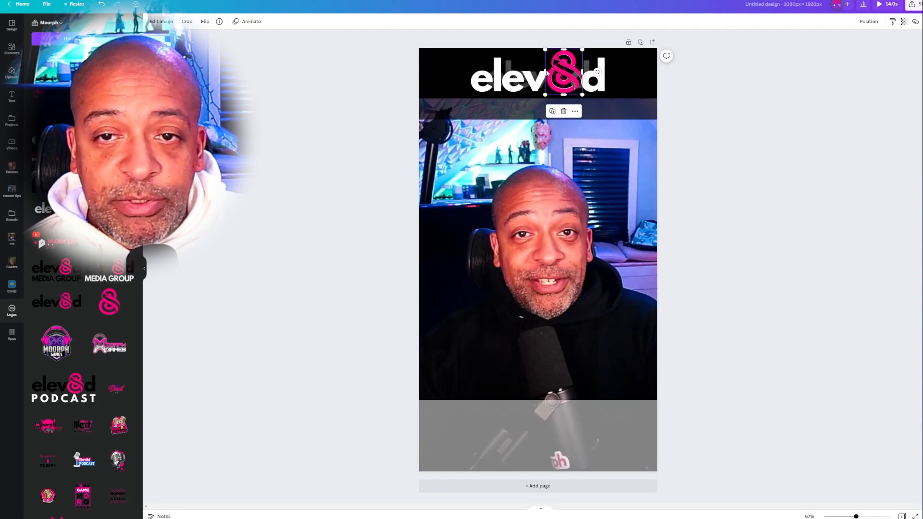
{"action": "left_click", "coordinate": [509, 77], "text": "shift"}
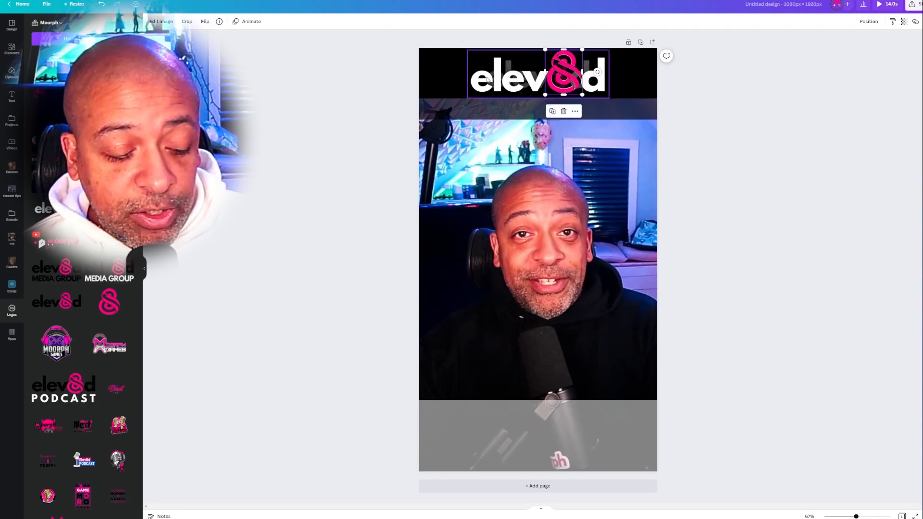
{"action": "left_click", "coordinate": [505, 85], "text": "shift"}
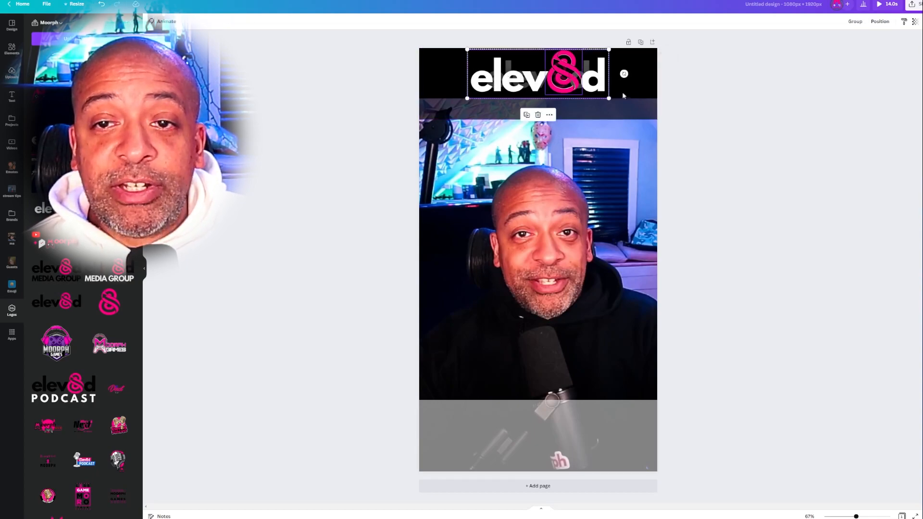
{"action": "left_click", "coordinate": [856, 21]}
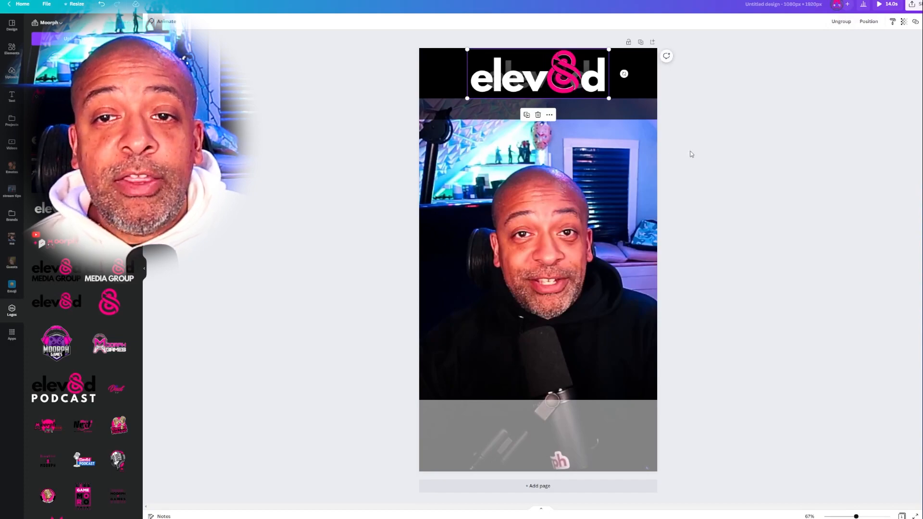
{"action": "mouse_move", "coordinate": [570, 77]}
{"action": "left_mouse_down"}
{"action": "mouse_move", "coordinate": [569, 103]}
{"action": "mouse_move", "coordinate": [568, 76]}
{"action": "left_mouse_up"}
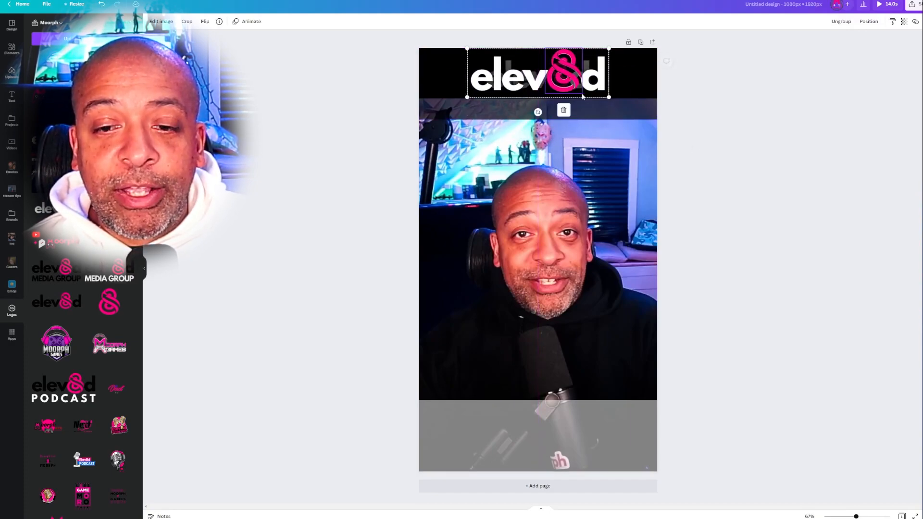
{"action": "left_click", "coordinate": [734, 240]}
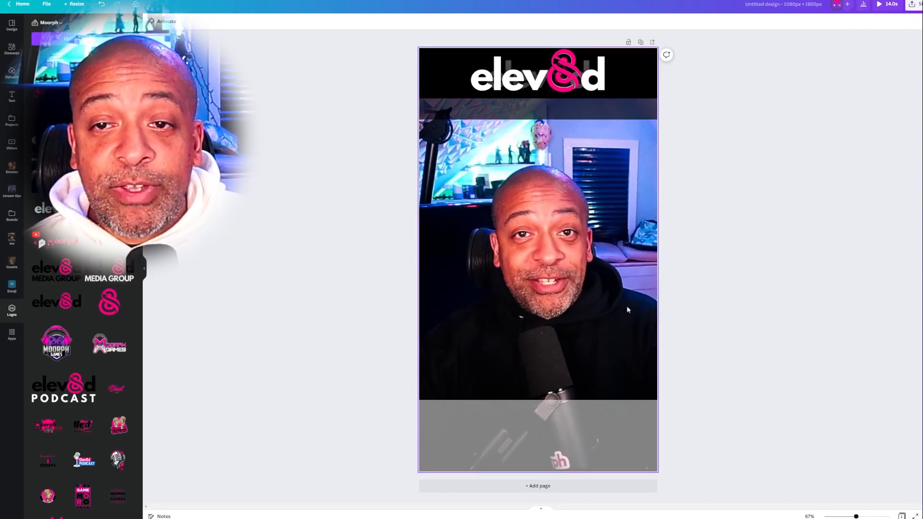
{"action": "left_click", "coordinate": [572, 222]}
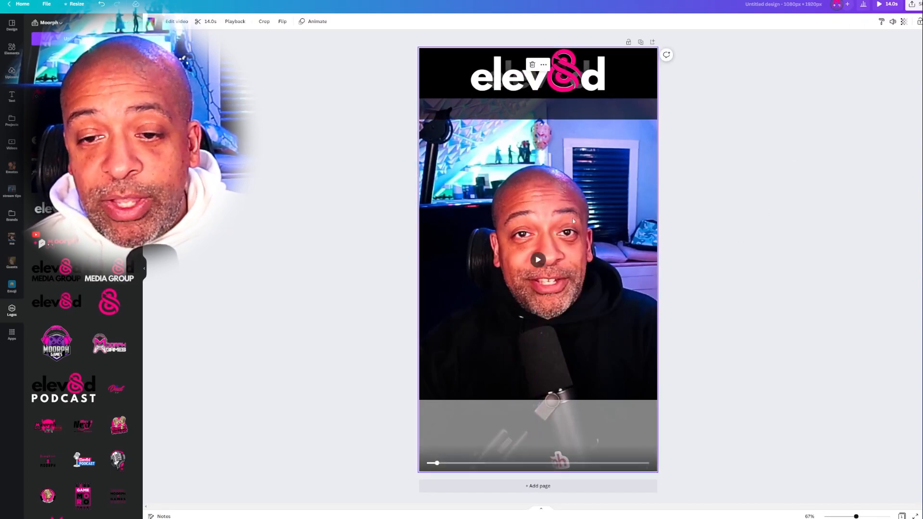
- Detach the talking-head video from the background and delete it along with the semi-transparent bottom band
{"action": "right_click", "coordinate": [611, 202]}
{"action": "left_click", "coordinate": [674, 282]}
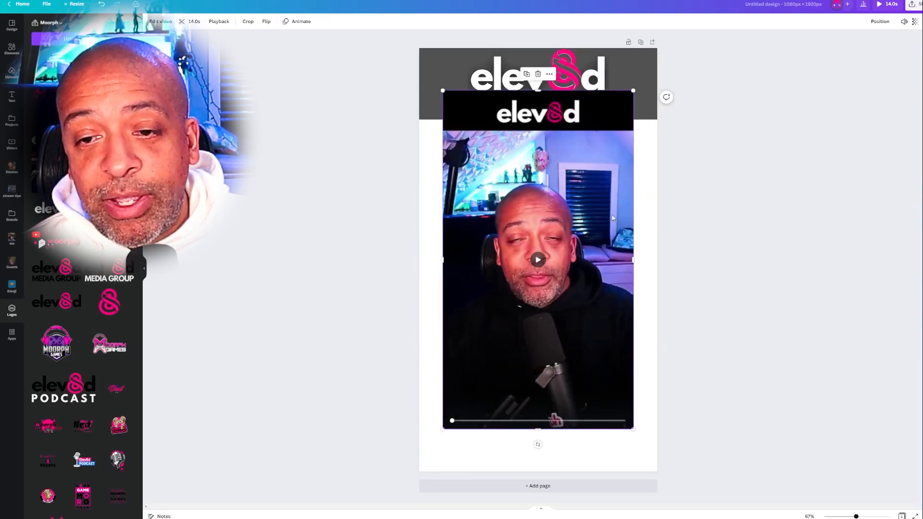
{"action": "key", "text": "Delete"}
{"action": "left_click", "coordinate": [587, 428]}
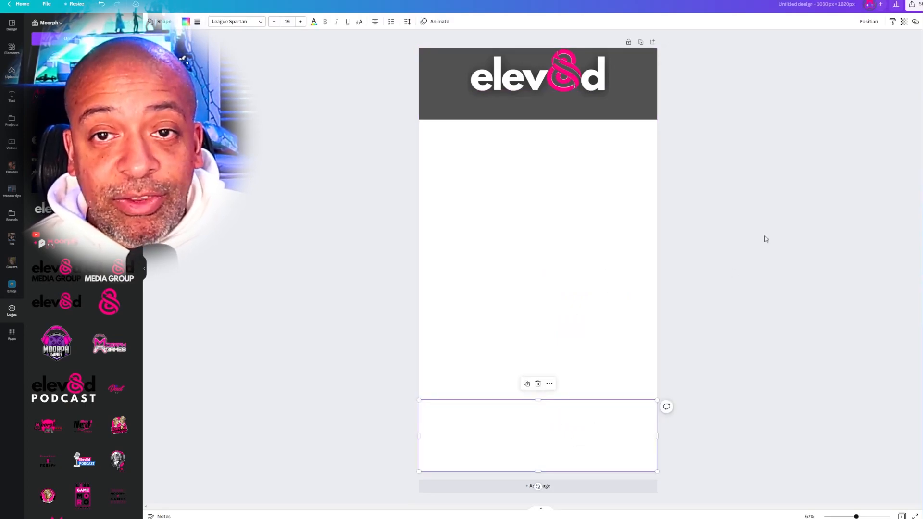
{"action": "key", "text": "Delete"}
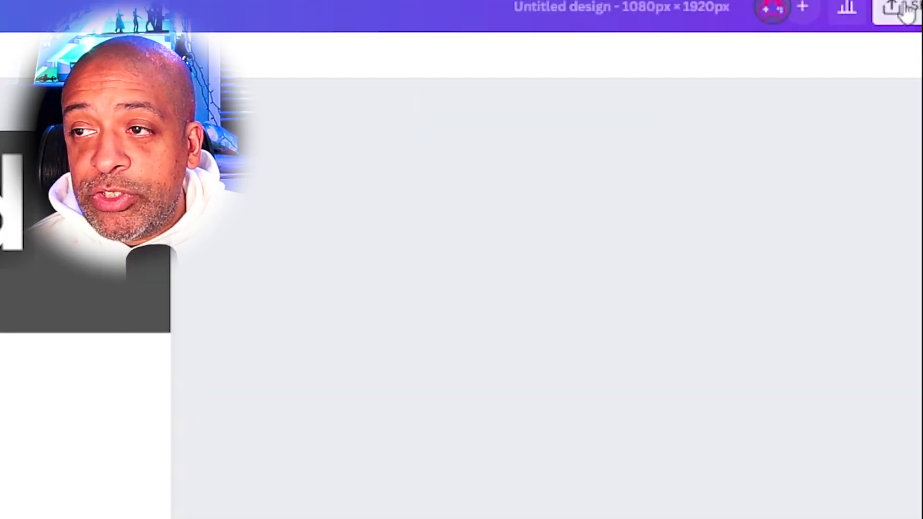
- Publish the design as a brand template in the Brand templates folder
{"action": "left_click", "coordinate": [913, 4]}
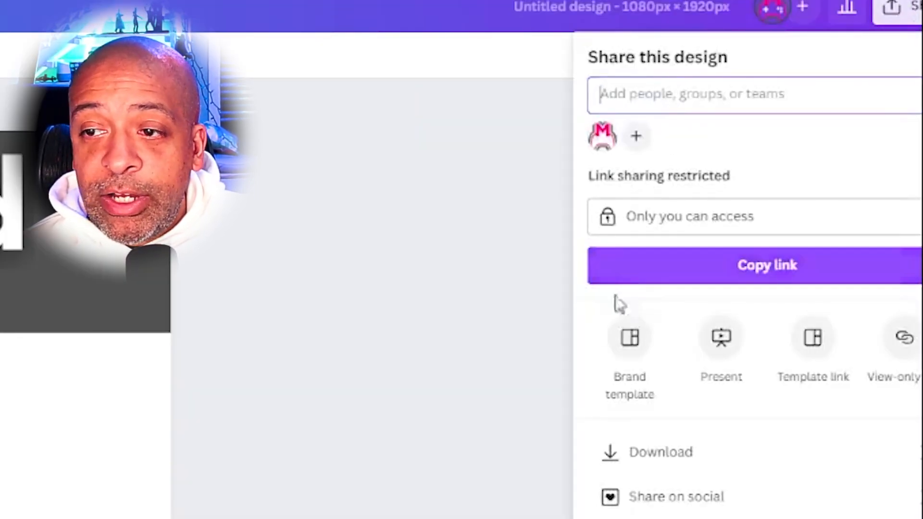
{"action": "left_click", "coordinate": [628, 343]}
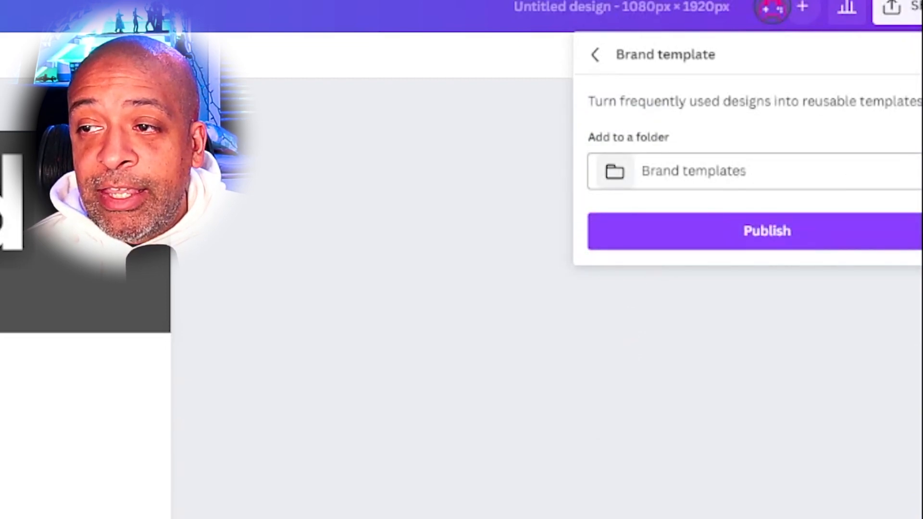
{"action": "left_click", "coordinate": [720, 174]}
{"action": "key", "text": "Escape"}
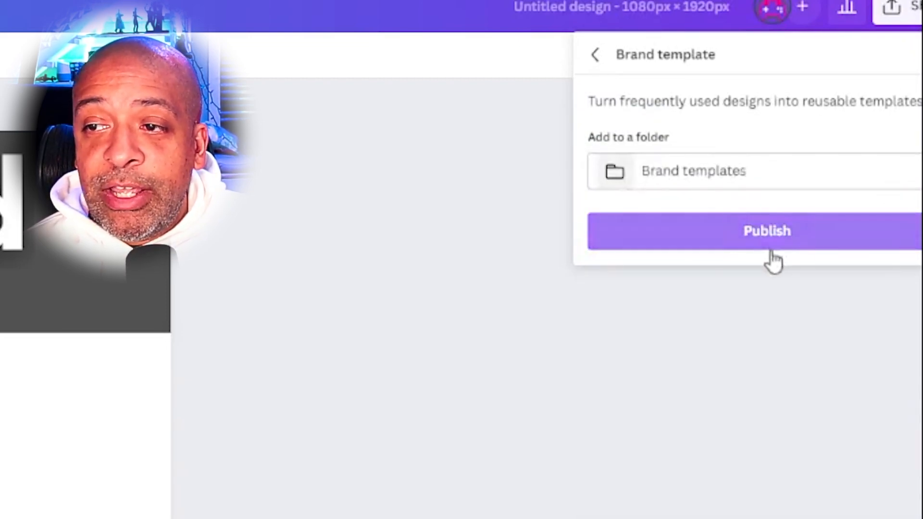
{"action": "left_click", "coordinate": [781, 236]}
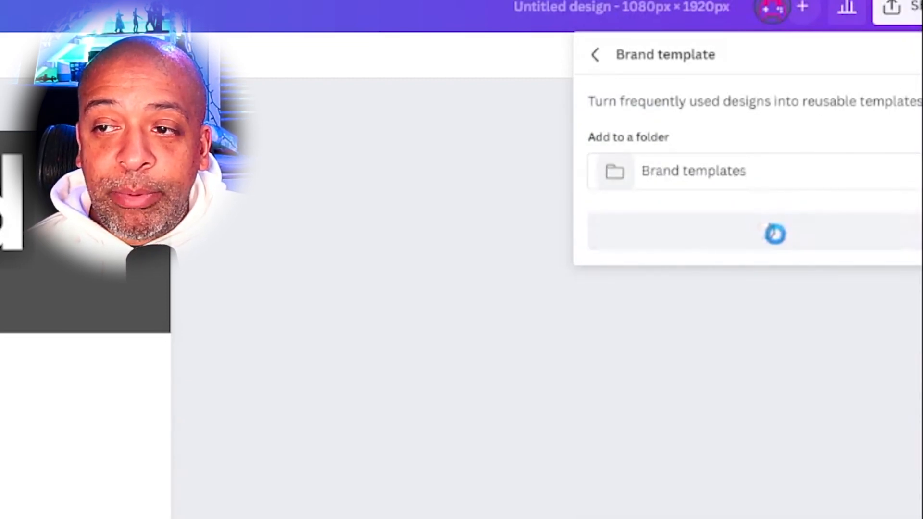
{"action": "key", "text": "Escape"}
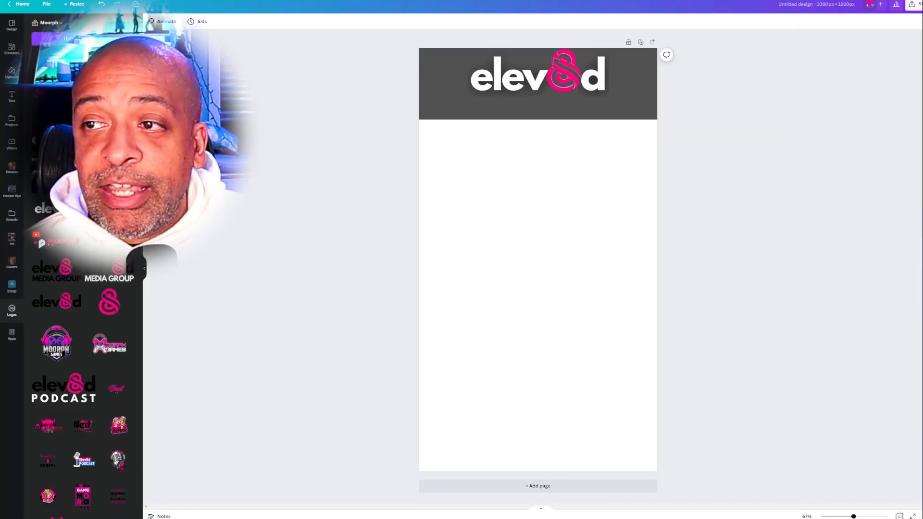
- Download the overlay as a PNG with a transparent background
{"action": "left_click", "coordinate": [916, 4]}
{"action": "left_click", "coordinate": [871, 162]}
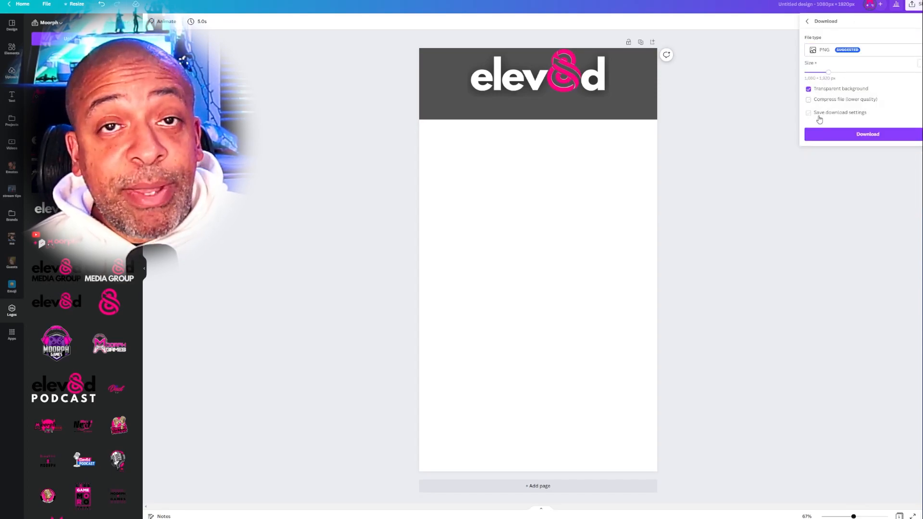
{"action": "left_click", "coordinate": [856, 137]}
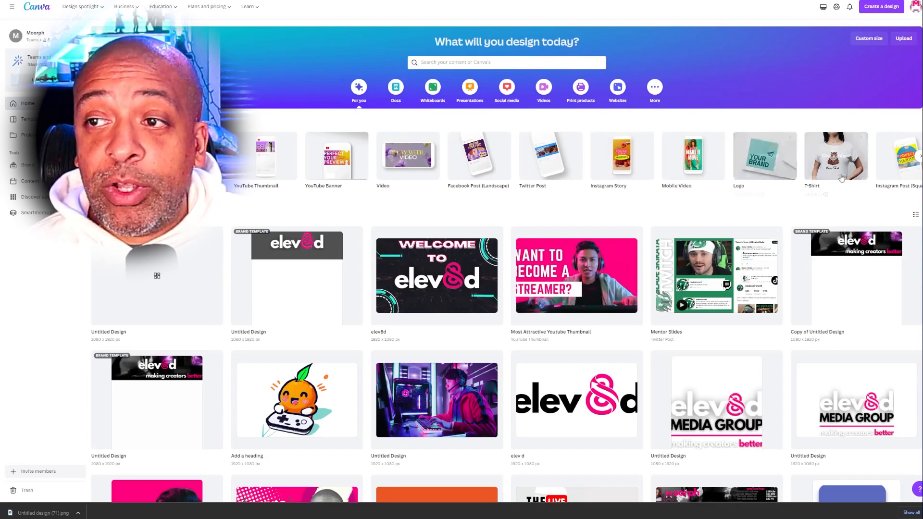
- Create a new custom-size design of 1080 × 1920 px
{"action": "left_click", "coordinate": [882, 6]}
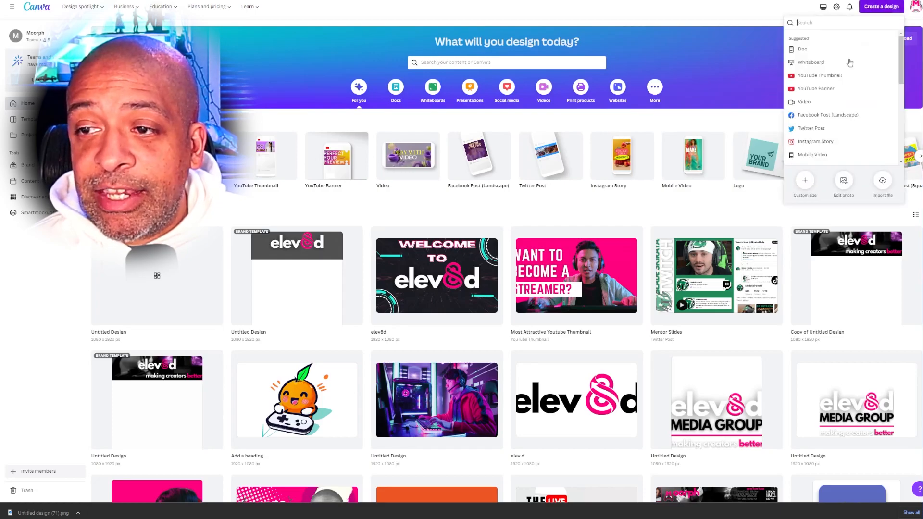
{"action": "left_click", "coordinate": [805, 181]}
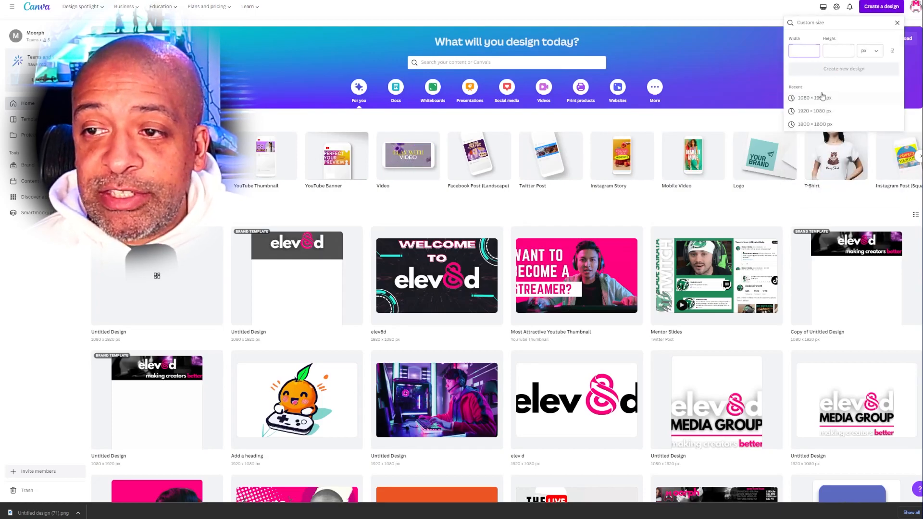
{"action": "left_click", "coordinate": [823, 98]}
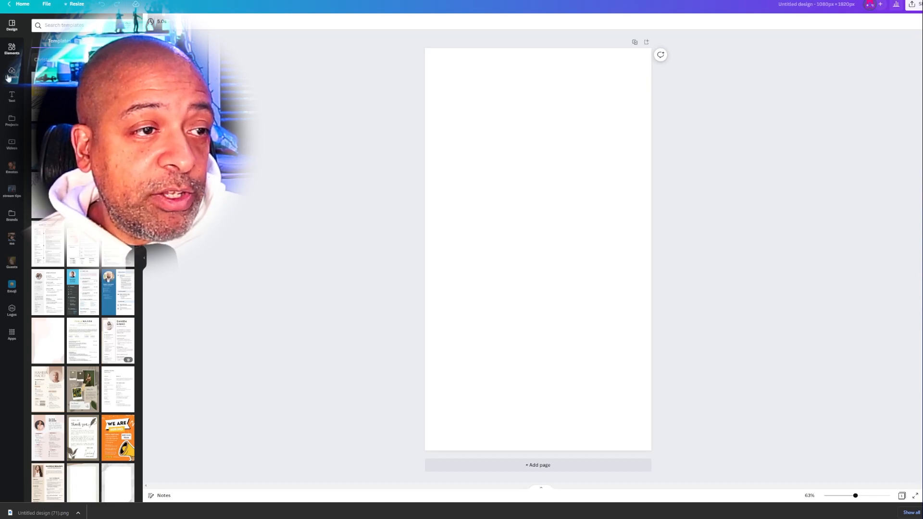
- Apply the existing elev8d welcome design from the saved projects to the blank page
{"action": "left_click", "coordinate": [12, 120]}
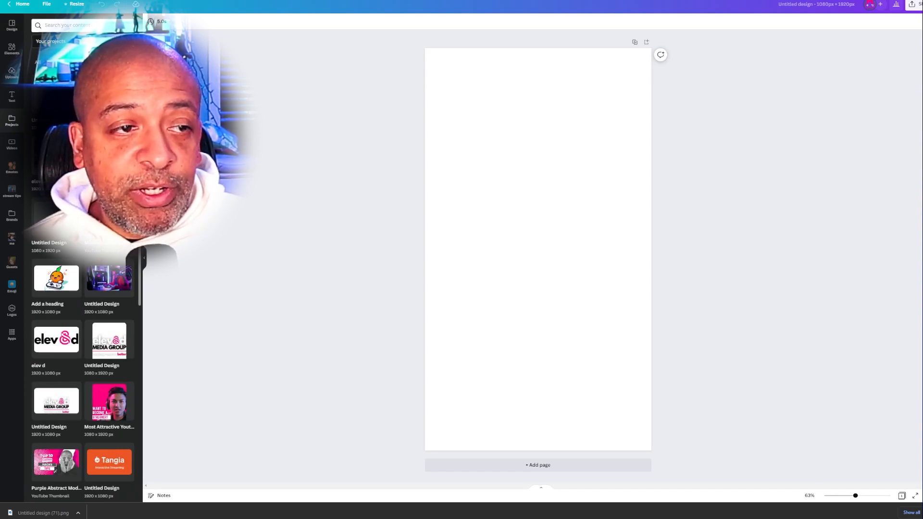
{"action": "left_click", "coordinate": [57, 155]}
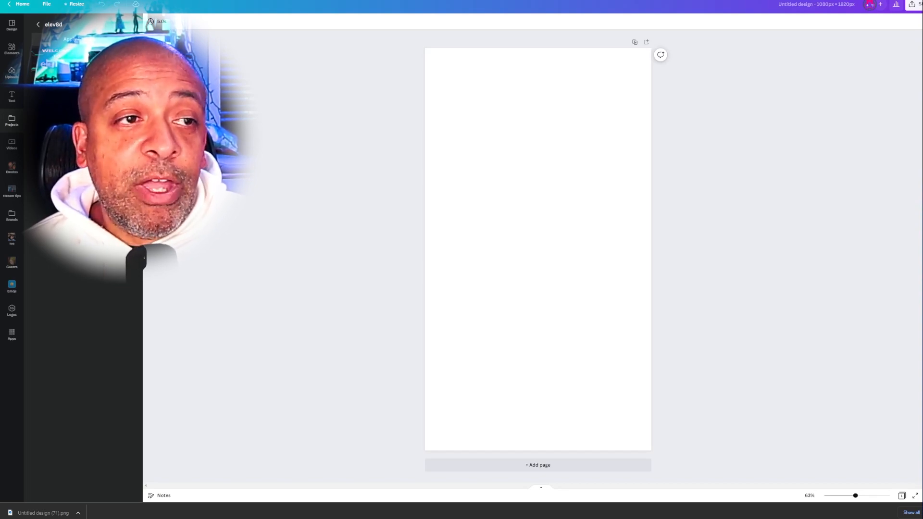
{"action": "left_click", "coordinate": [56, 62]}
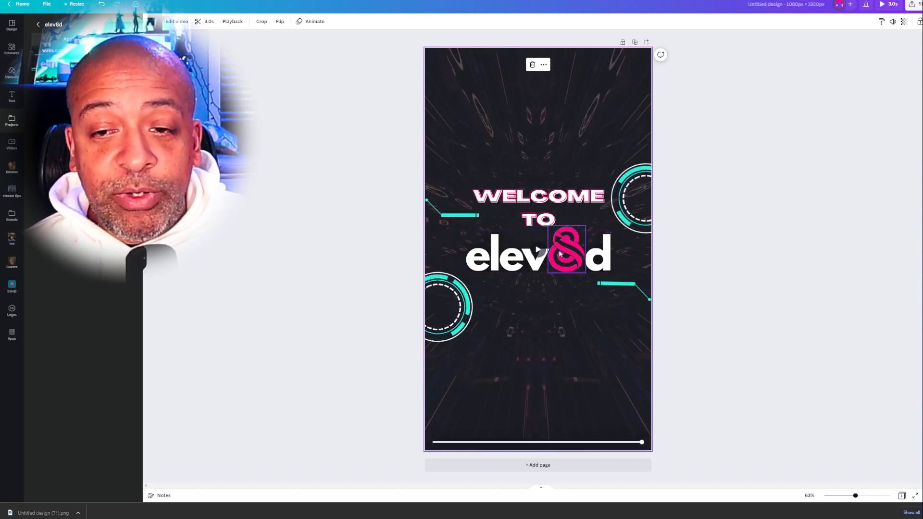
- Spread the decorations out: move one circle to the page's upper-right corner, the other towards the lower-left, and shift both turquoise lines outward vertically
{"action": "left_click_drag", "start_coordinate": [640, 182], "coordinate": [639, 67]}
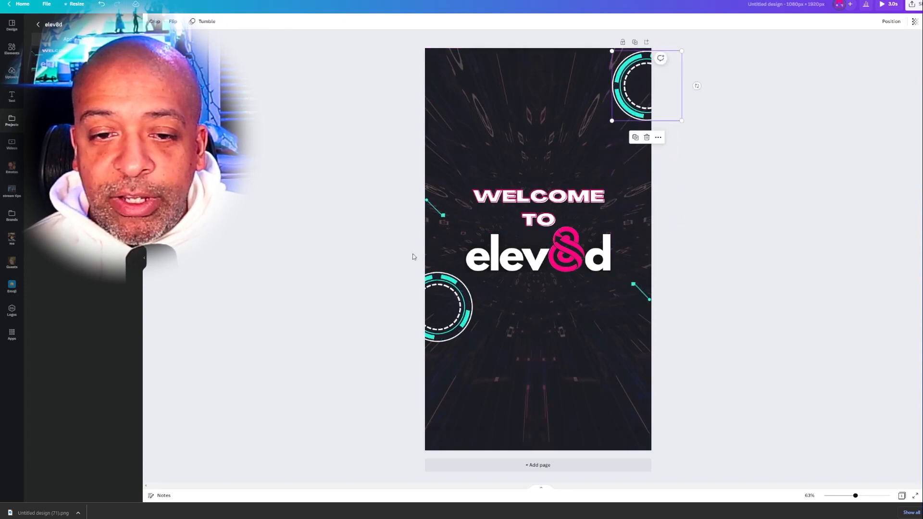
{"action": "left_click_drag", "start_coordinate": [451, 311], "coordinate": [453, 325]}
{"action": "left_click_drag", "start_coordinate": [450, 378], "coordinate": [451, 387]}
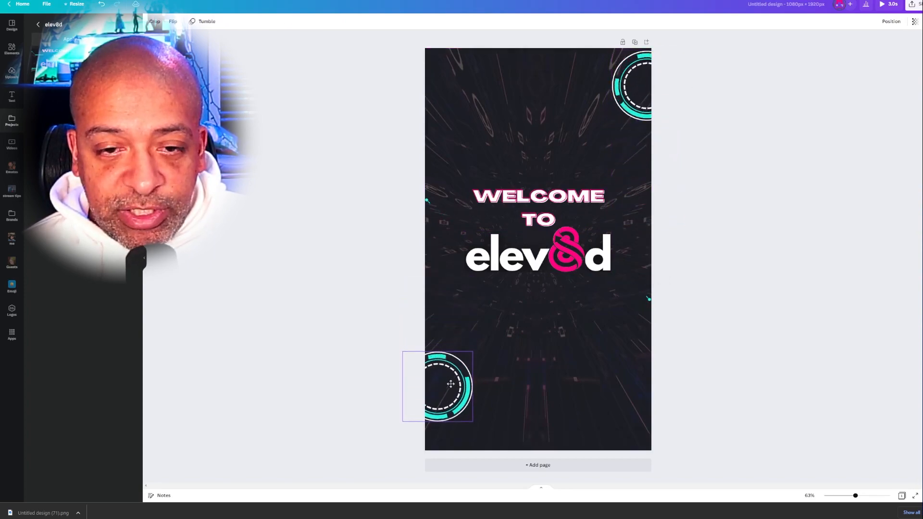
{"action": "left_click_drag", "start_coordinate": [447, 102], "coordinate": [436, 87]}
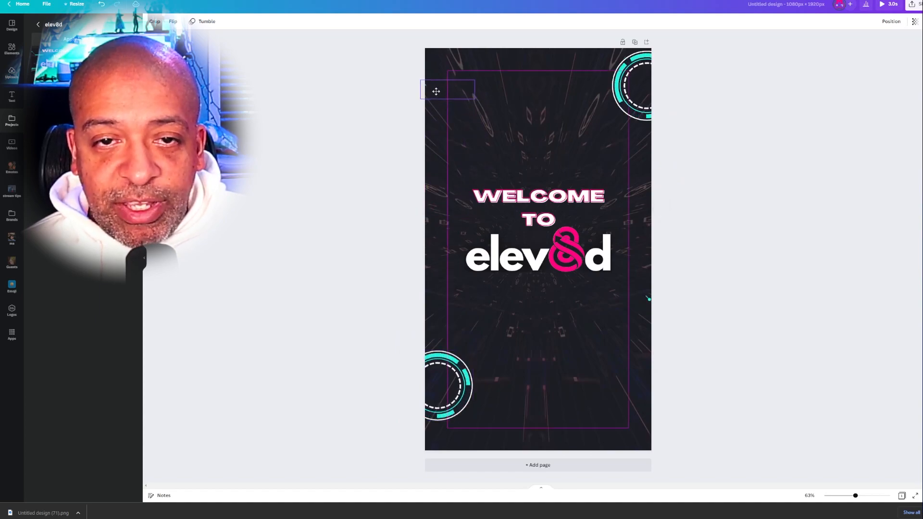
{"action": "left_click_drag", "start_coordinate": [637, 293], "coordinate": [642, 314]}
- Enlarge both turquoise circles together and reposition them at the page's upper-right corner and lower-left edge
{"action": "left_click", "coordinate": [452, 378]}
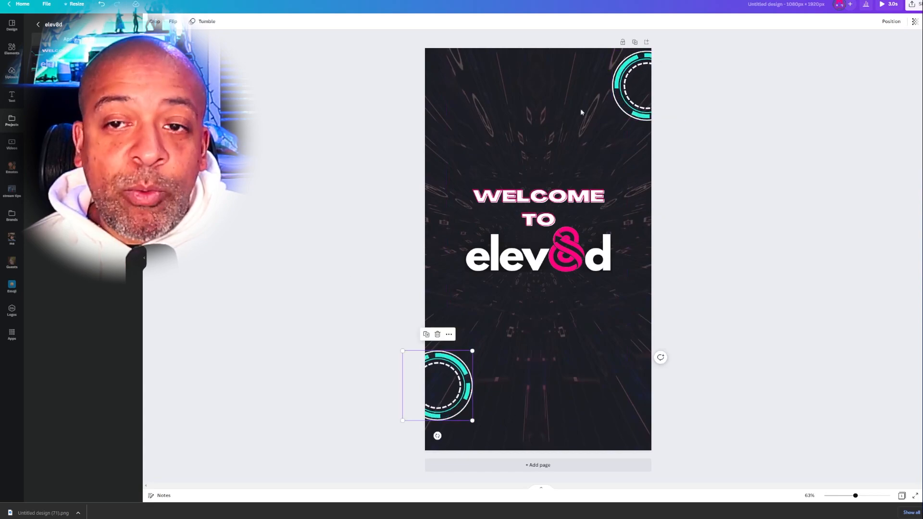
{"action": "left_click", "coordinate": [638, 90], "text": "shift"}
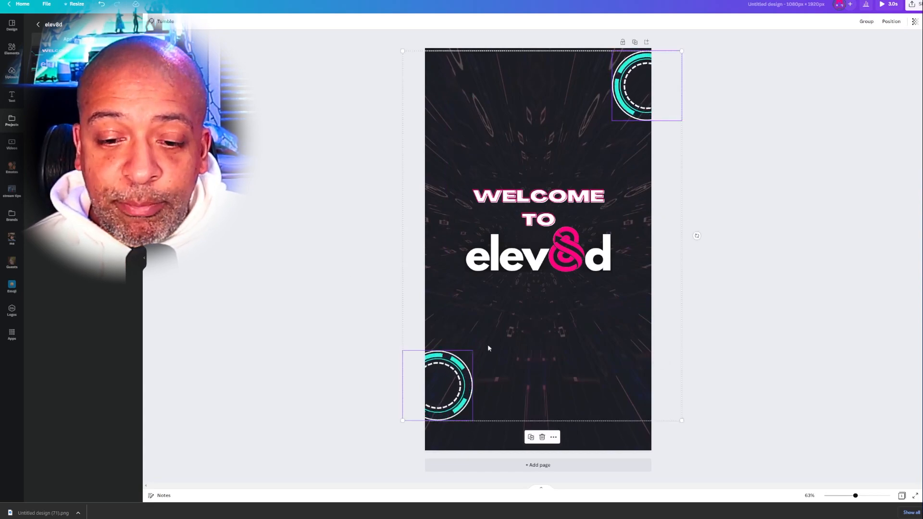
{"action": "left_click_drag", "start_coordinate": [405, 419], "coordinate": [287, 429]}
{"action": "left_click", "coordinate": [780, 297]}
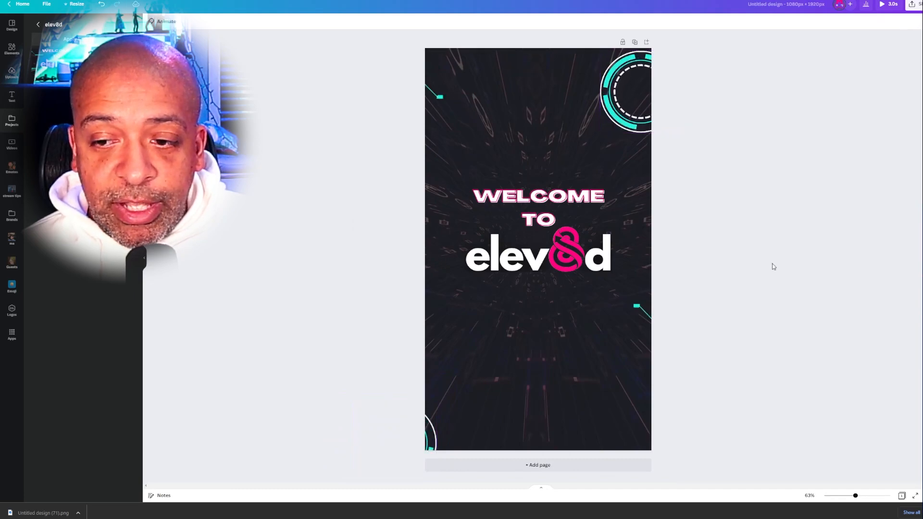
{"action": "left_click_drag", "start_coordinate": [435, 429], "coordinate": [472, 376]}
{"action": "left_click_drag", "start_coordinate": [625, 85], "coordinate": [628, 76]}
- Enlarge both turquoise lines together and reposition them at the page's upper-left edge and on the right edge below the logo
{"action": "left_click", "coordinate": [635, 311]}
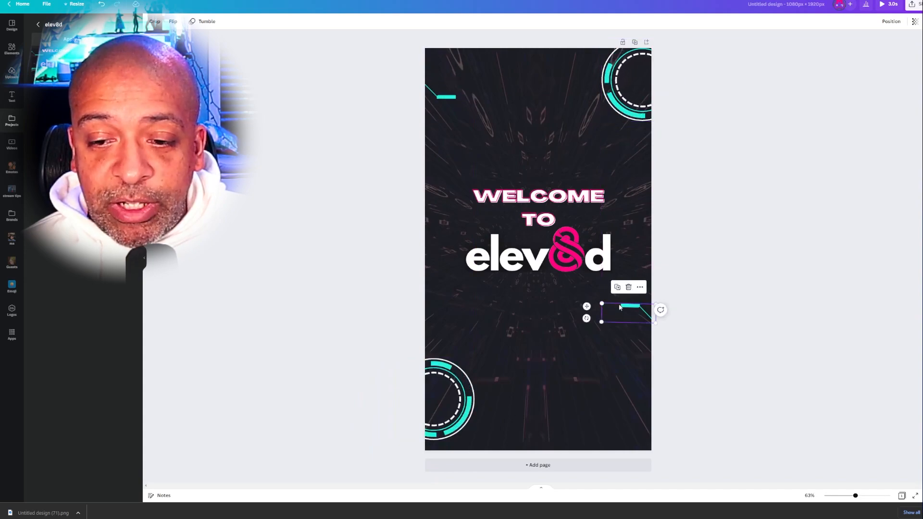
{"action": "left_click", "coordinate": [451, 100], "text": "shift"}
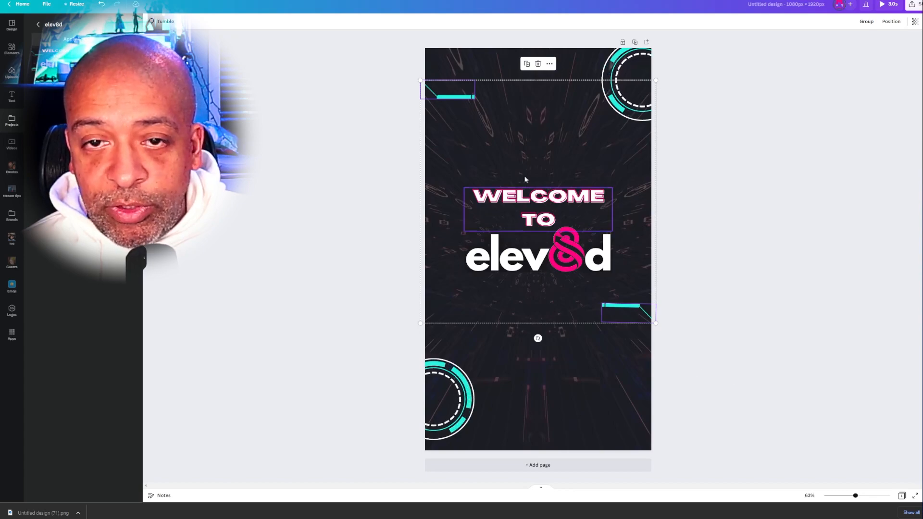
{"action": "left_click_drag", "start_coordinate": [421, 80], "coordinate": [380, 37]}
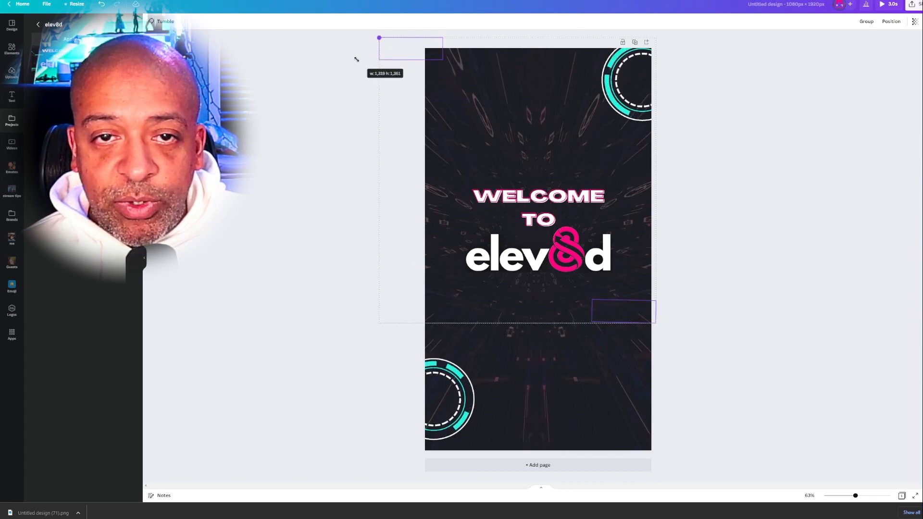
{"action": "left_click", "coordinate": [789, 158]}
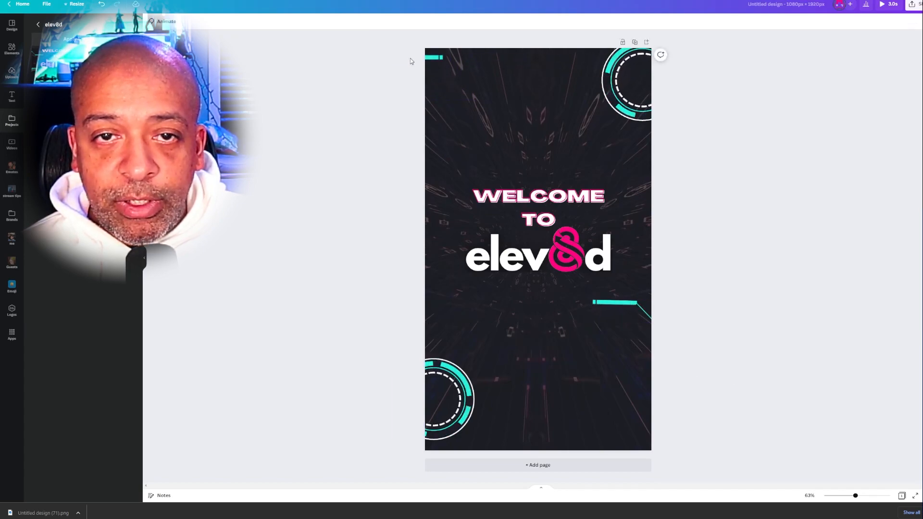
{"action": "left_click_drag", "start_coordinate": [434, 54], "coordinate": [474, 112]}
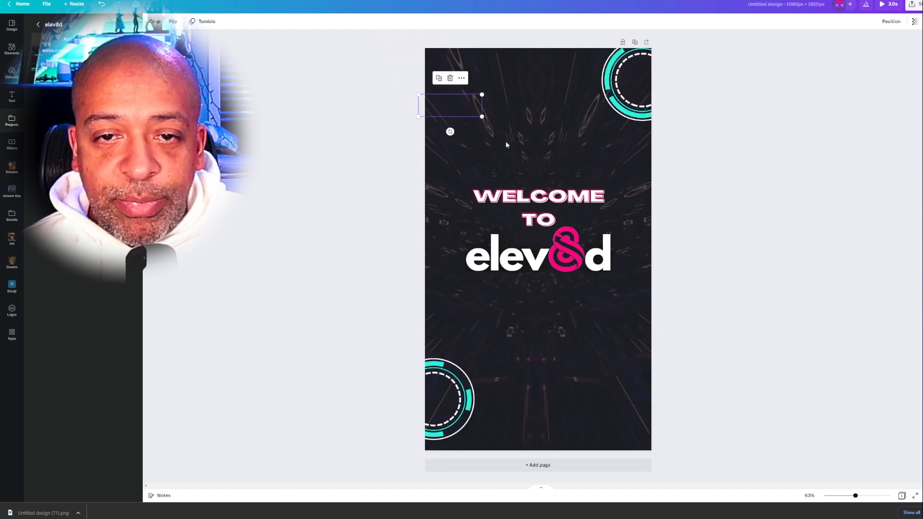
{"action": "mouse_move", "coordinate": [640, 319]}
{"action": "left_mouse_down"}
{"action": "mouse_move", "coordinate": [625, 319]}
{"action": "mouse_move", "coordinate": [636, 331]}
{"action": "left_mouse_up"}
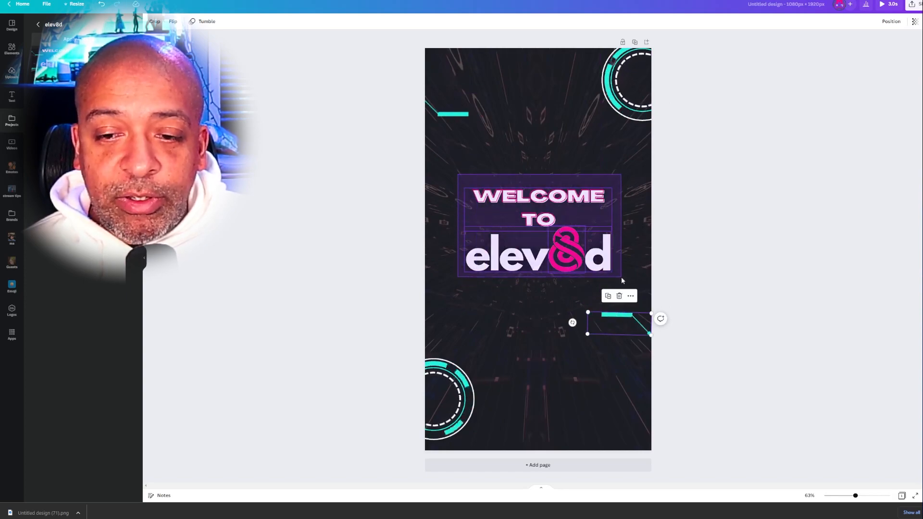
- Scale the WELCOME TO text and elev8d logo together to nearly the full page width and centre them on the page
{"action": "left_click", "coordinate": [597, 240]}
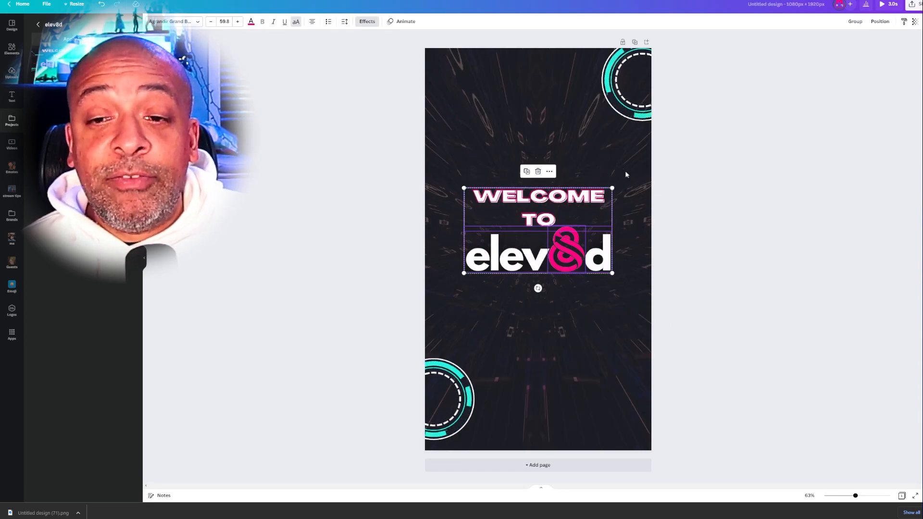
{"action": "left_click_drag", "start_coordinate": [613, 187], "coordinate": [637, 174]}
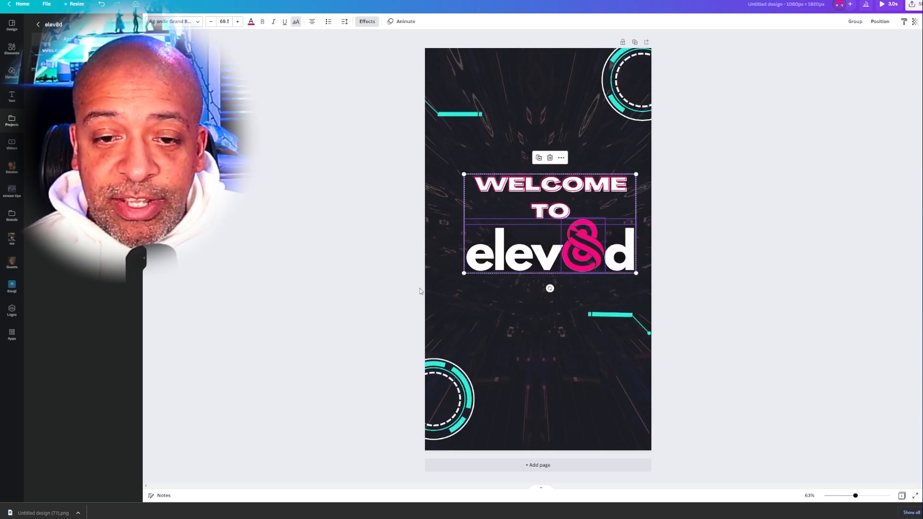
{"action": "left_click_drag", "start_coordinate": [464, 274], "coordinate": [418, 302]}
{"action": "mouse_move", "coordinate": [548, 211]}
{"action": "left_mouse_down"}
{"action": "mouse_move", "coordinate": [559, 233]}
{"action": "mouse_move", "coordinate": [560, 223]}
{"action": "left_mouse_up"}
{"action": "left_click_drag", "start_coordinate": [559, 227], "coordinate": [559, 224]}
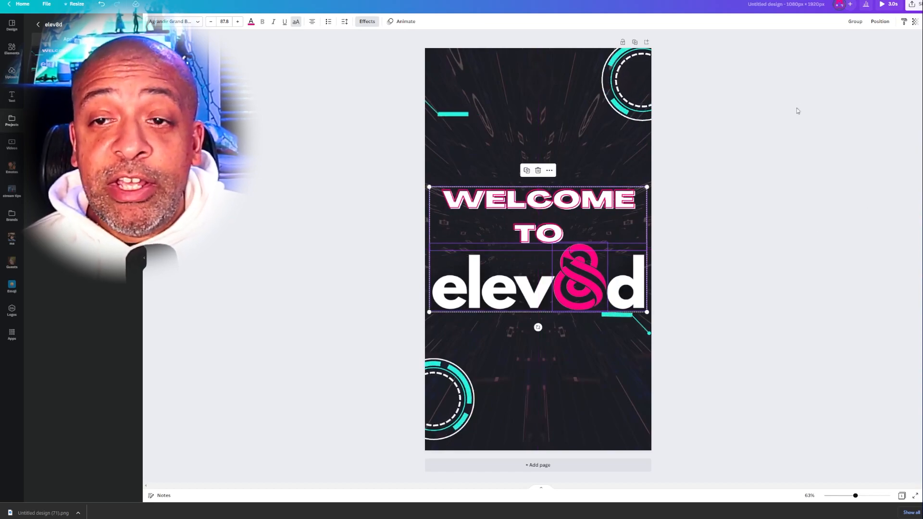
{"action": "left_click", "coordinate": [780, 157]}
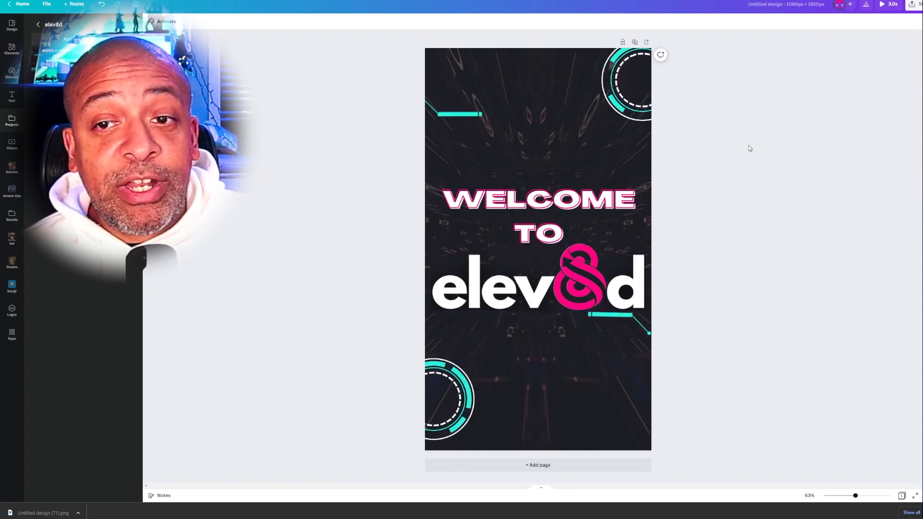
- Download the vertical welcome design as an MP4 video
{"action": "left_click", "coordinate": [919, 5]}
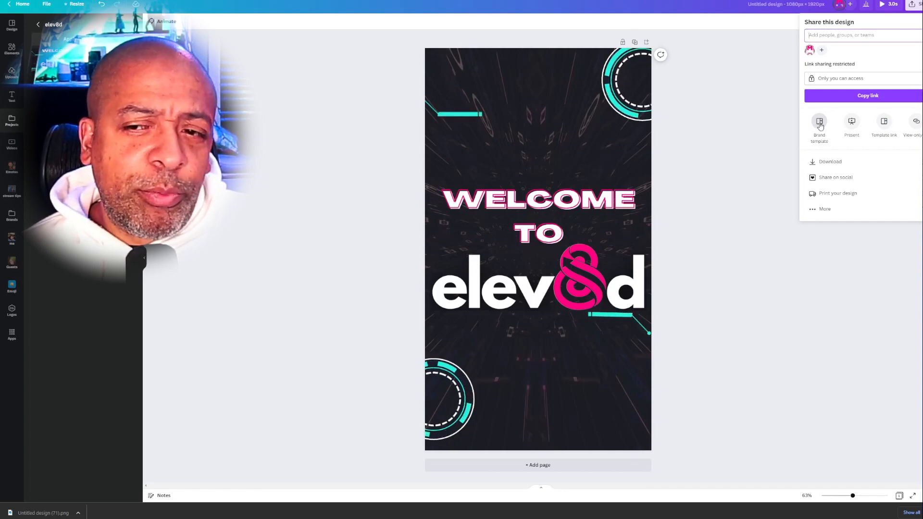
{"action": "left_click", "coordinate": [864, 165]}
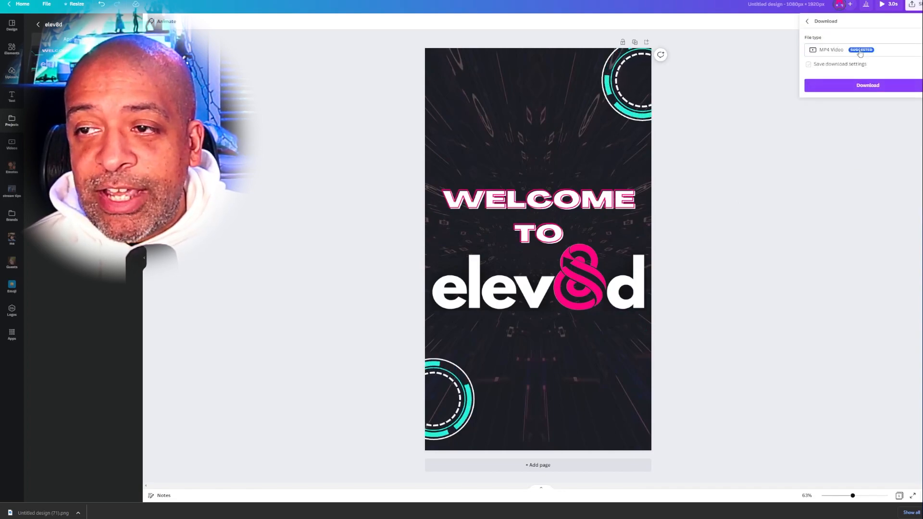
{"action": "left_click", "coordinate": [873, 90]}
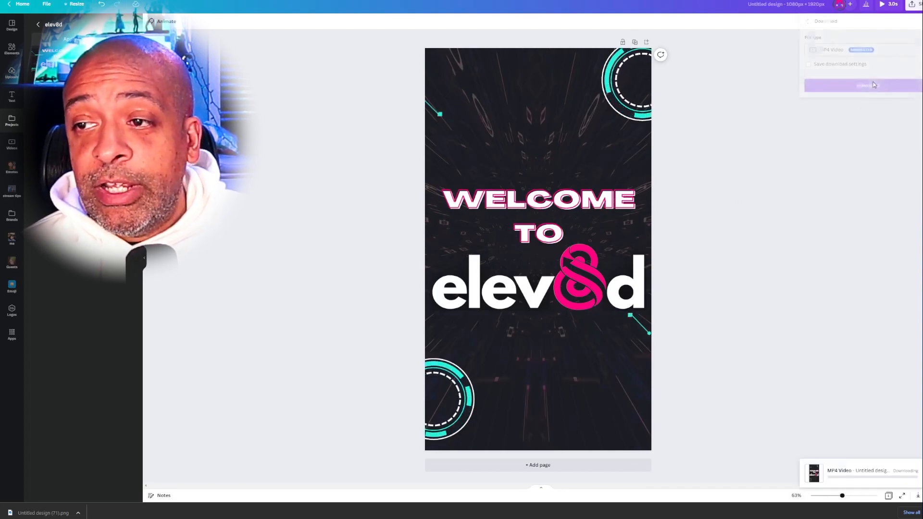